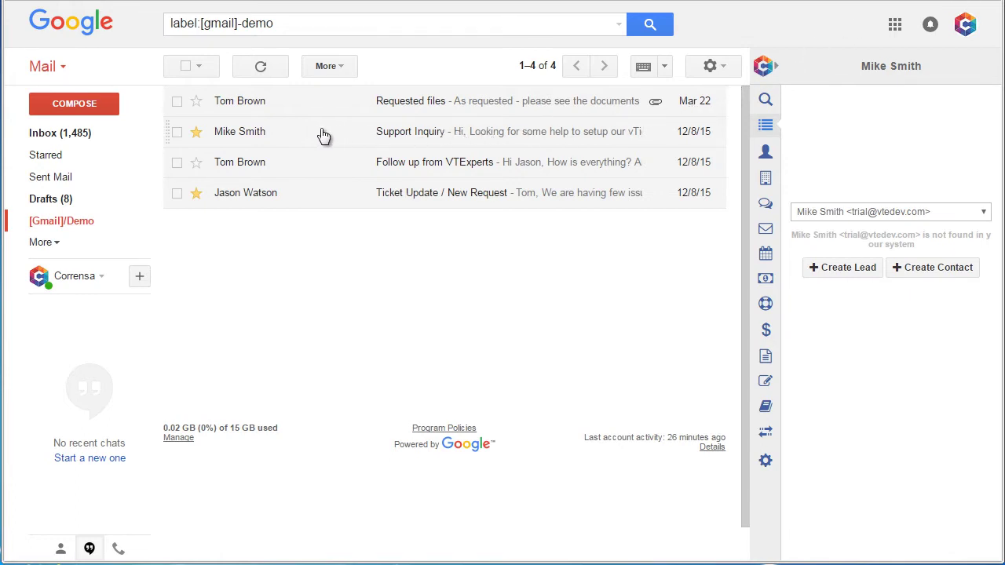
- Open the Support Inquiry email and create a lead from its sender with Lead Status set to Contact in Future
left_click(439, 139)
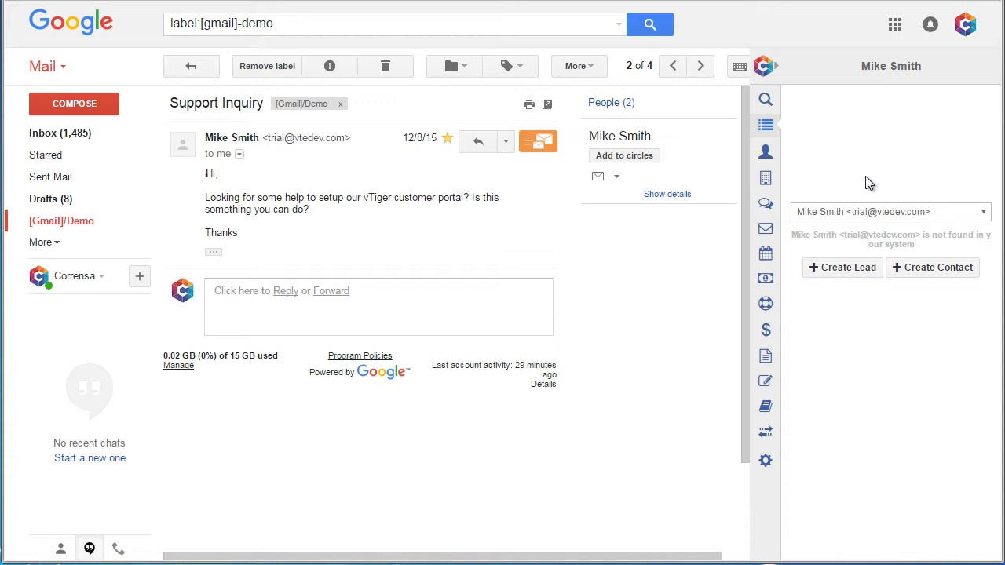
left_click(854, 267)
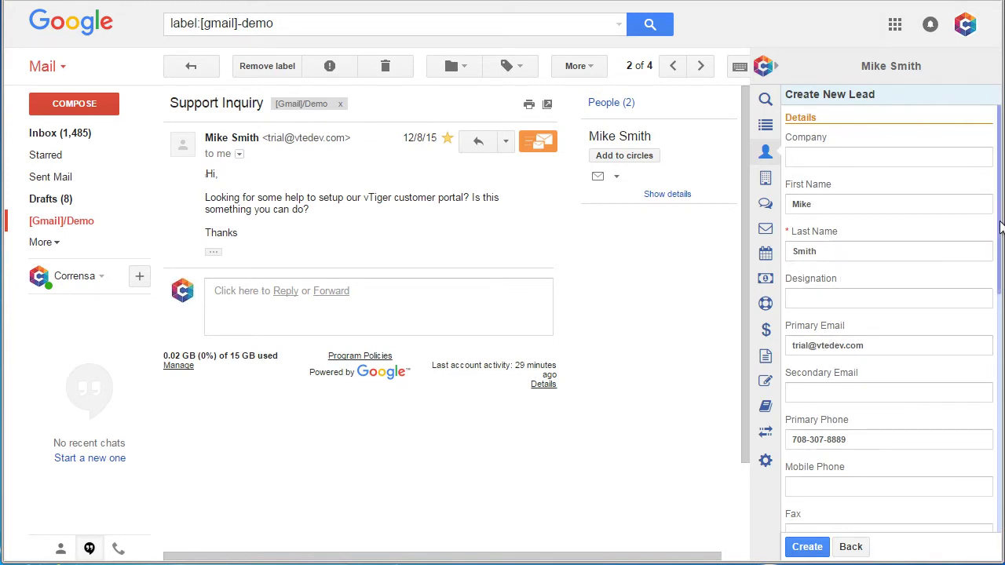
left_click_drag(997, 231, 976, 337)
left_click(933, 343)
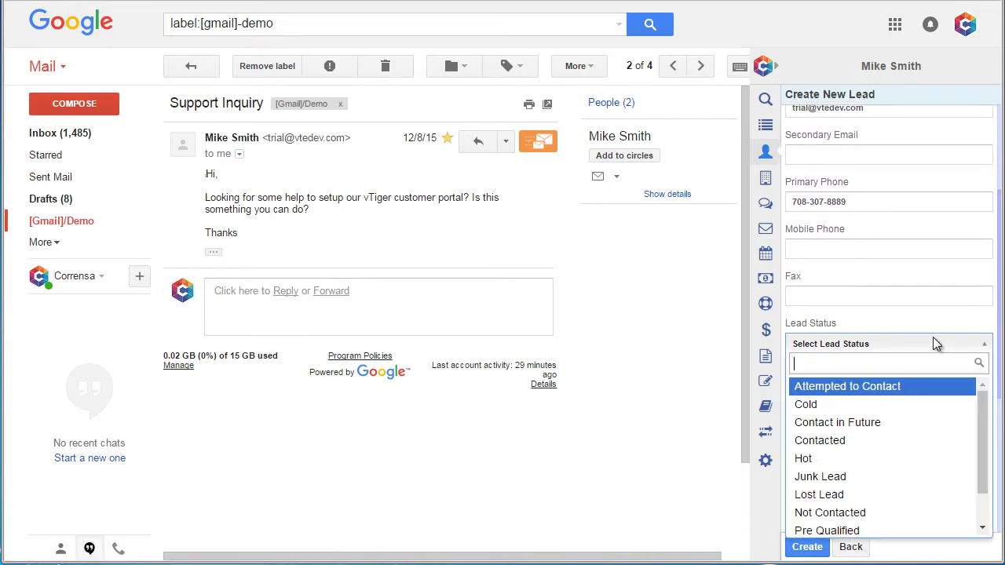
left_click(884, 424)
left_click(809, 547)
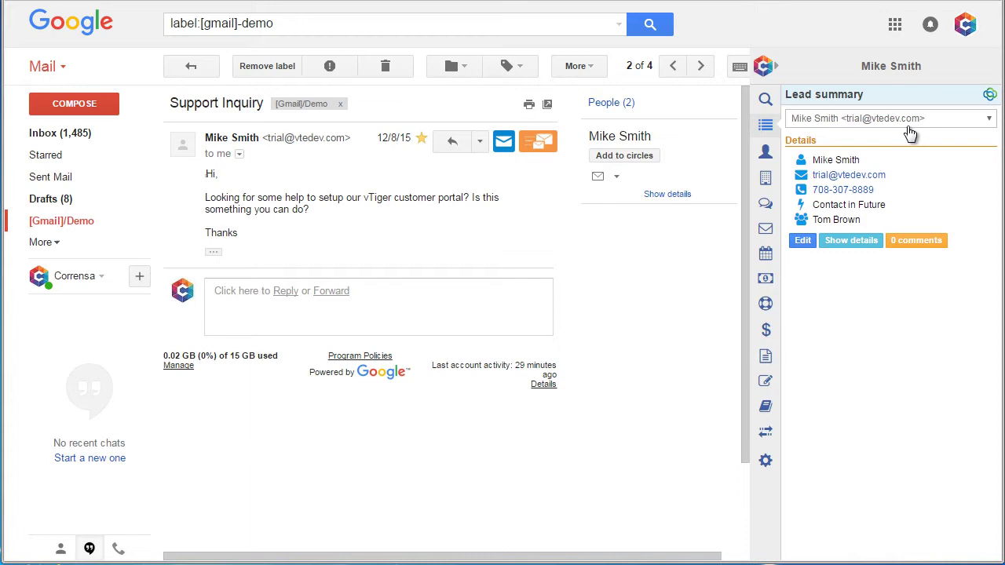
- Post the comment "Wanted help" on the new lead and close the comments
left_click(926, 242)
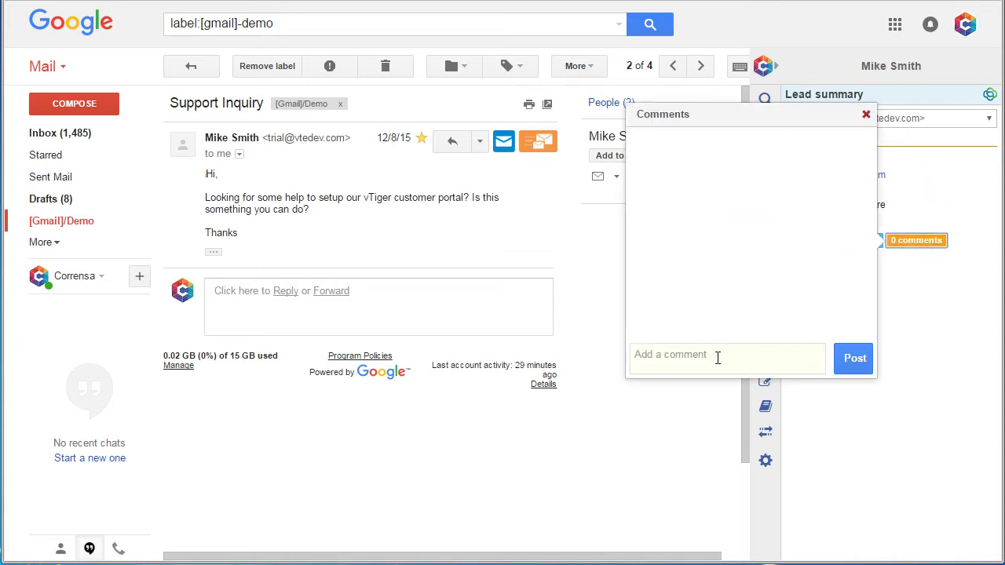
left_click(718, 357)
type("Wanted help")
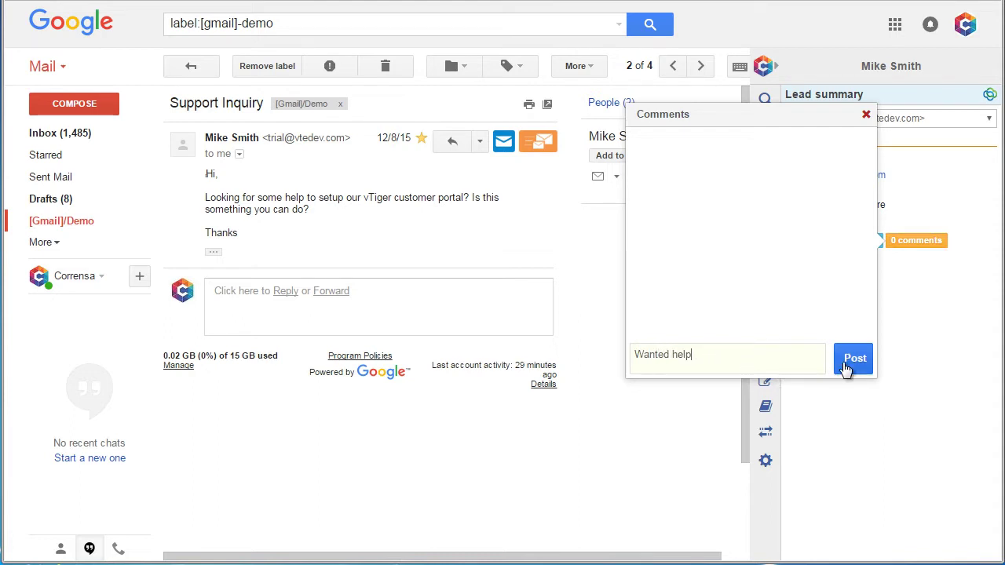
left_click(852, 368)
left_click(866, 116)
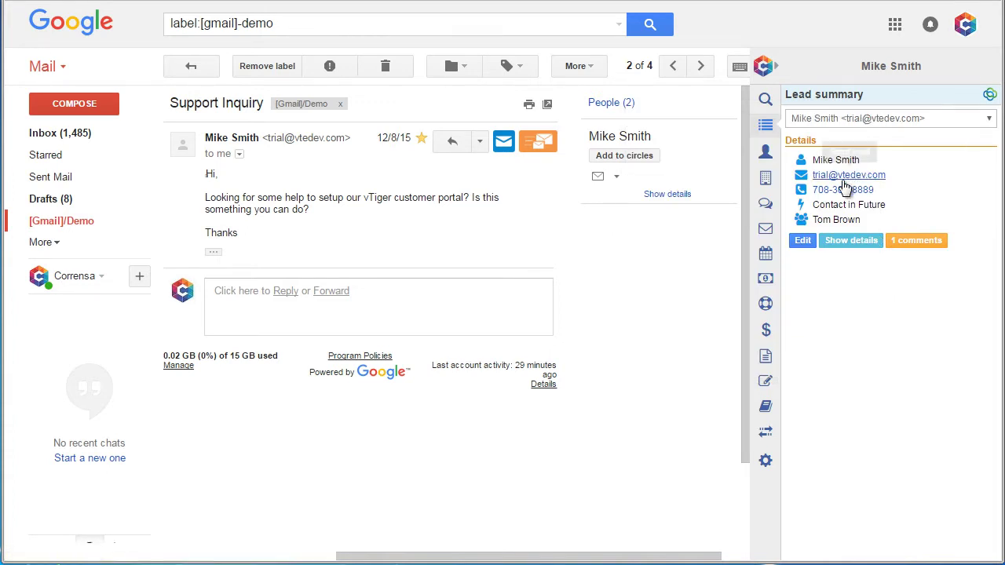
- Start a calendar event for the lead with subject "Follow up call", activity type Call and status Planned
left_click(772, 258)
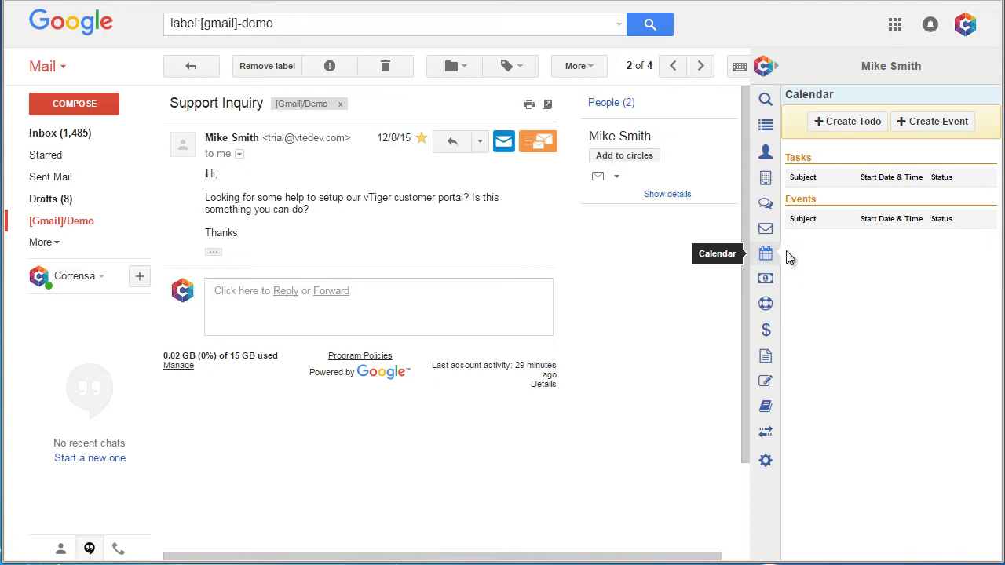
left_click(864, 122)
left_click(836, 158)
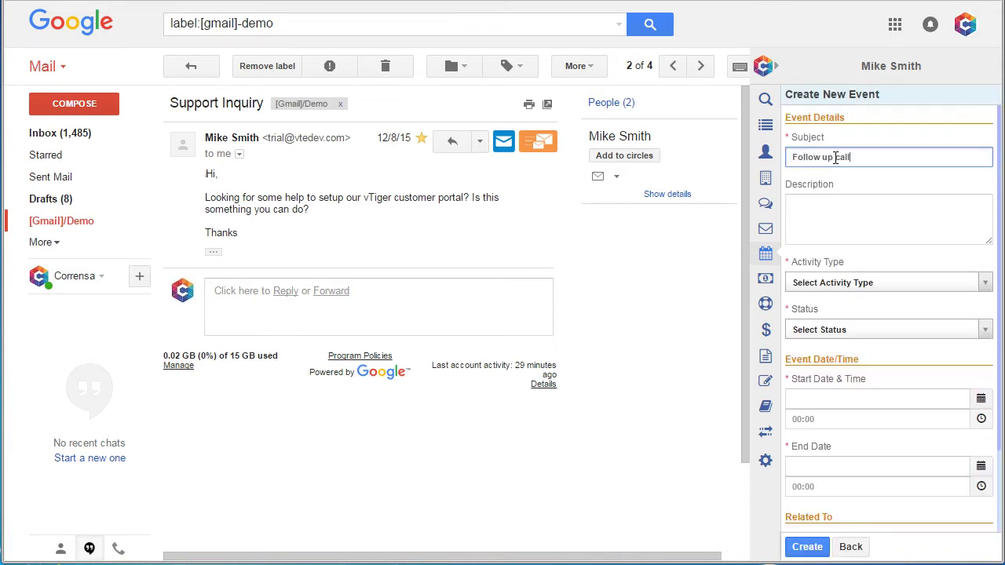
left_click(853, 283)
left_click(834, 323)
left_click(829, 329)
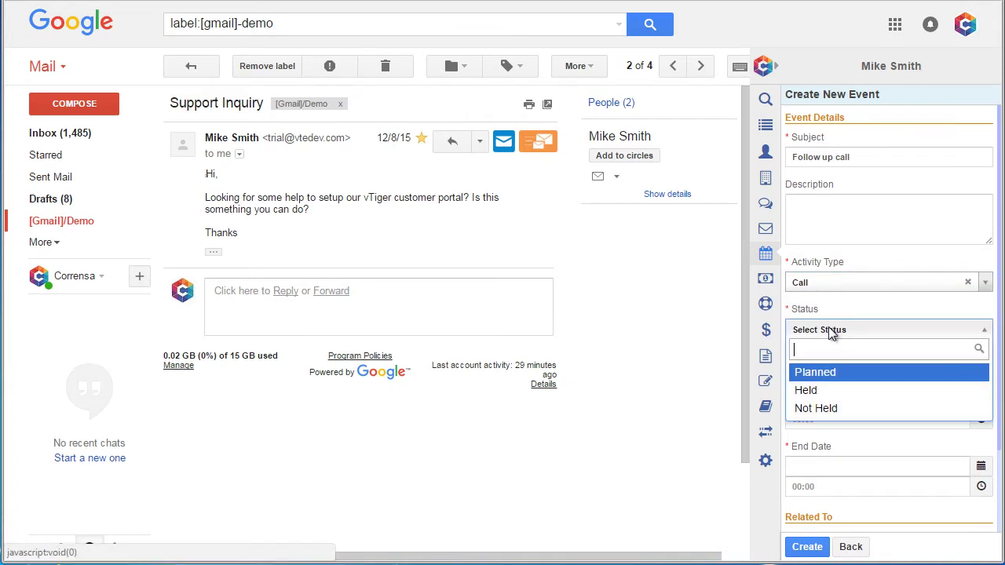
left_click(817, 372)
- Set the event's start and end dates to 05-01-2017, create it, and return to the lead's calendar list
left_click(824, 400)
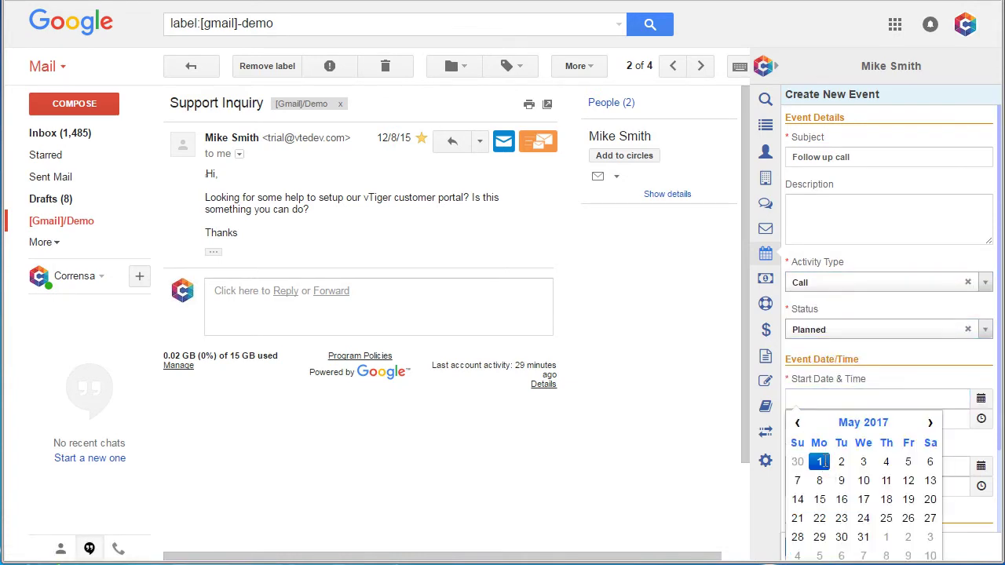
left_click(819, 462)
left_click(830, 465)
left_click(821, 347)
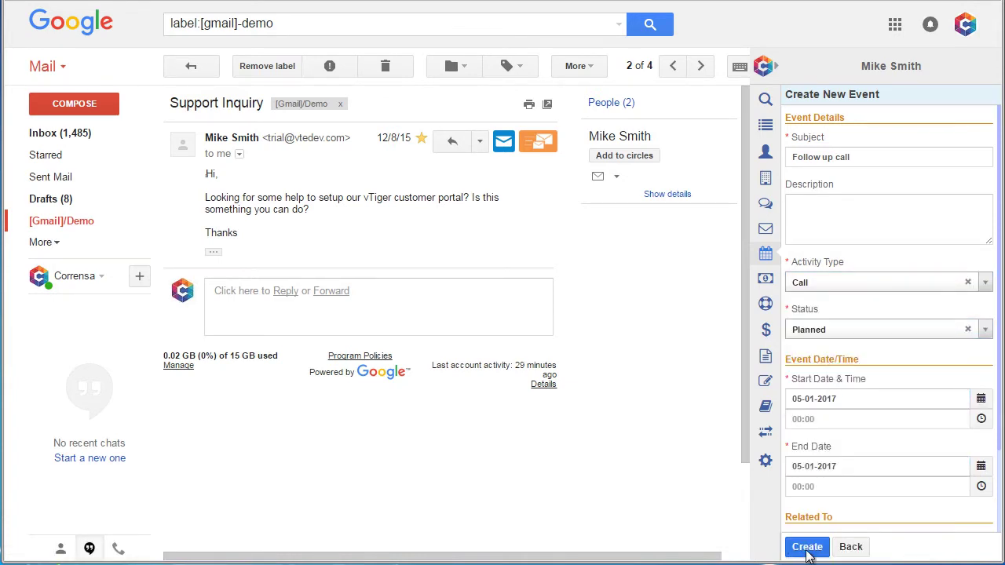
left_click(807, 547)
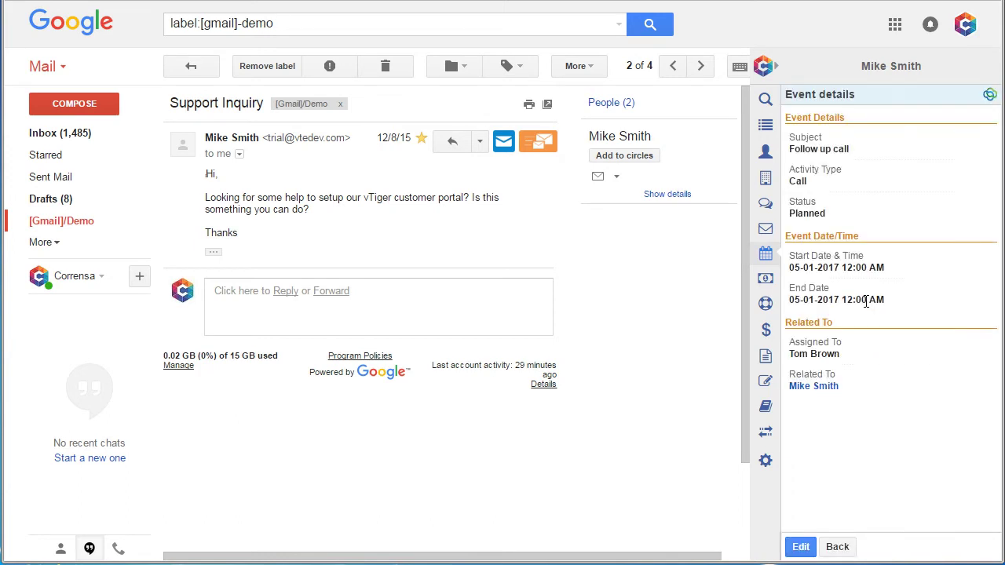
left_click(766, 254)
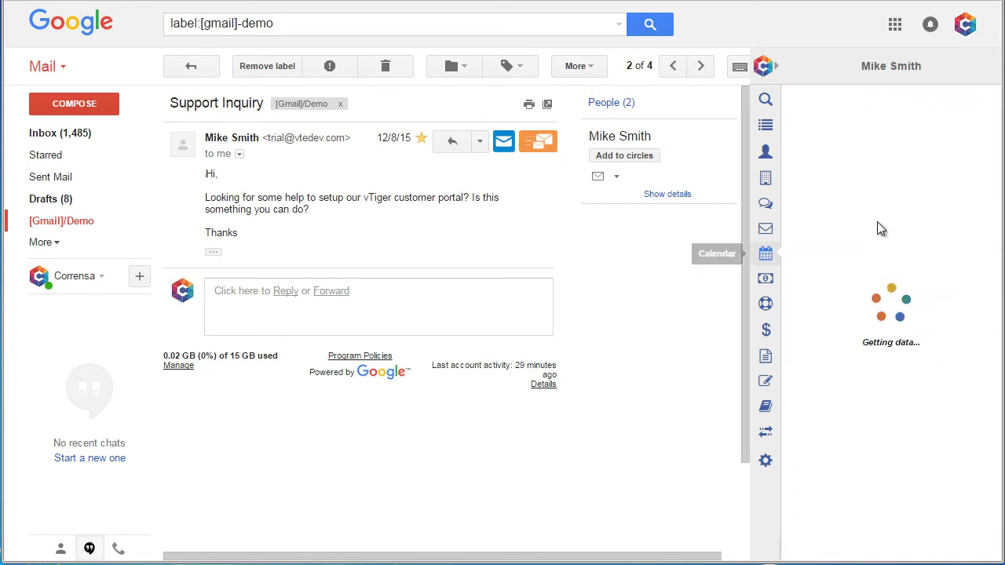
- Open the "Follow up from VTExperts" email and review the sender's CRM comments and calendar
left_click(209, 72)
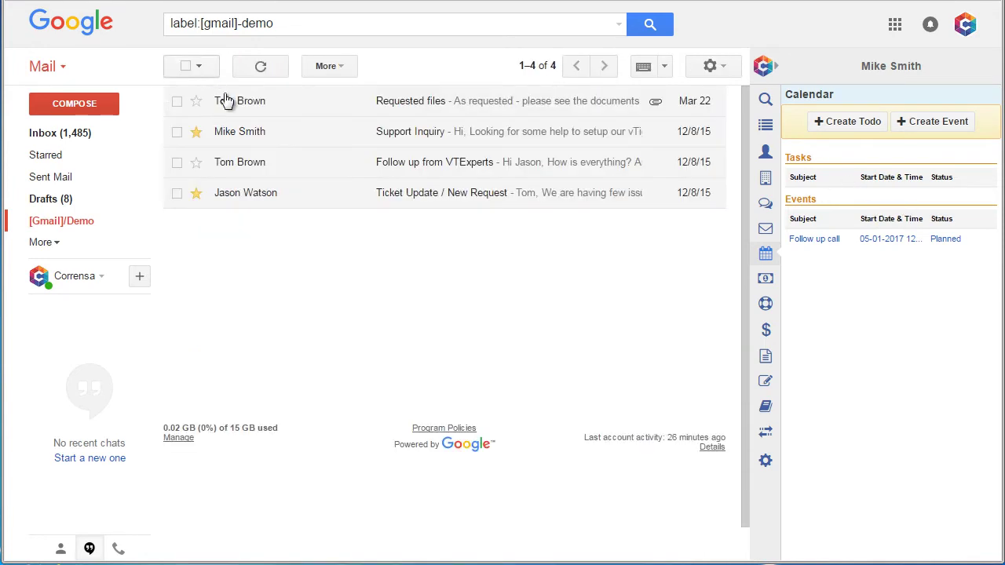
left_click(468, 166)
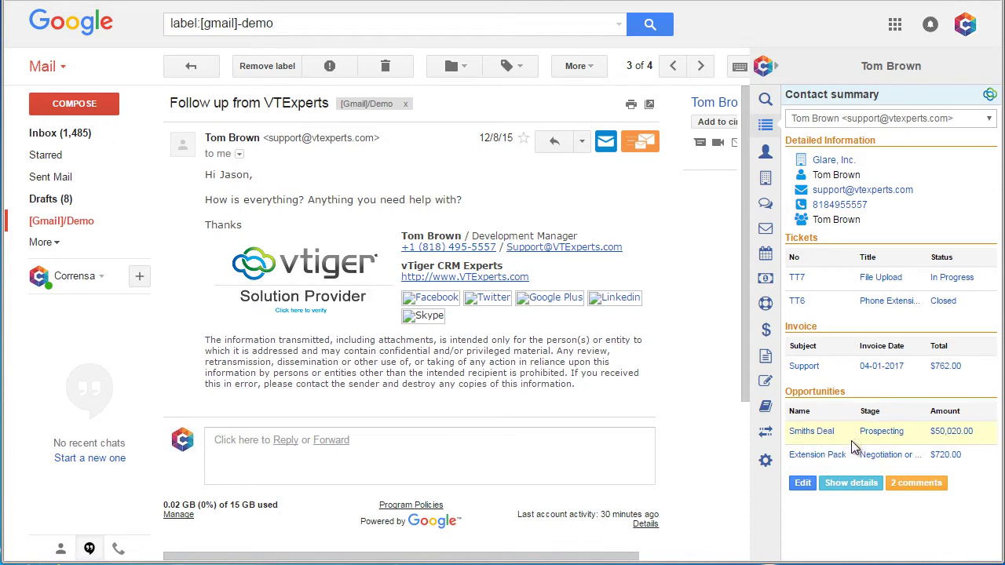
left_click(920, 485)
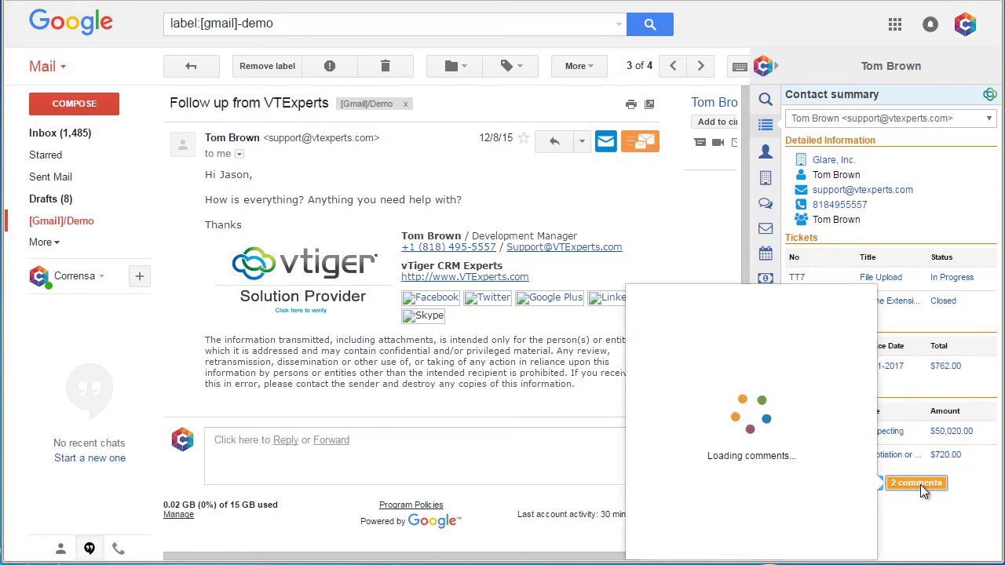
scroll(861, 469, "down", 3)
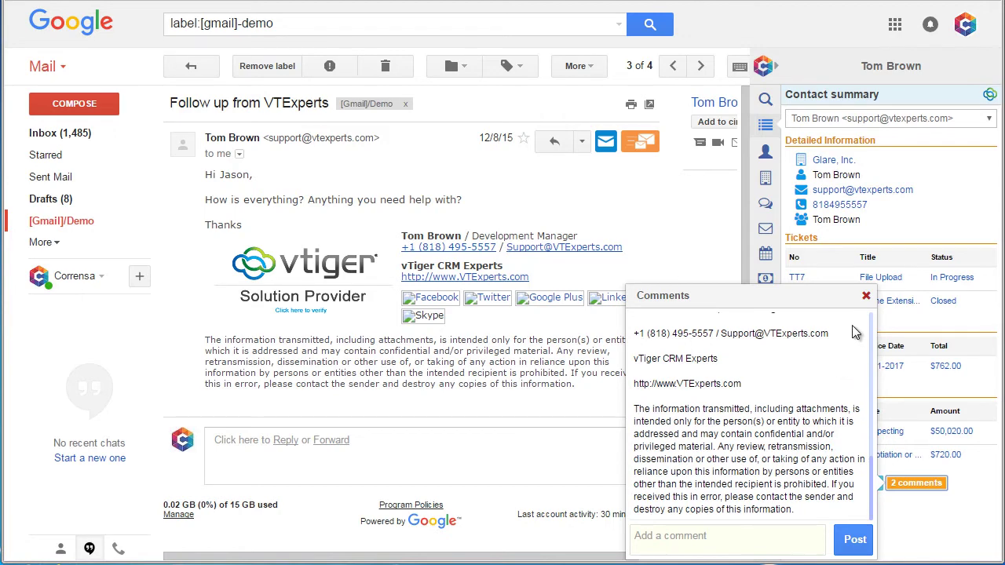
left_click(866, 295)
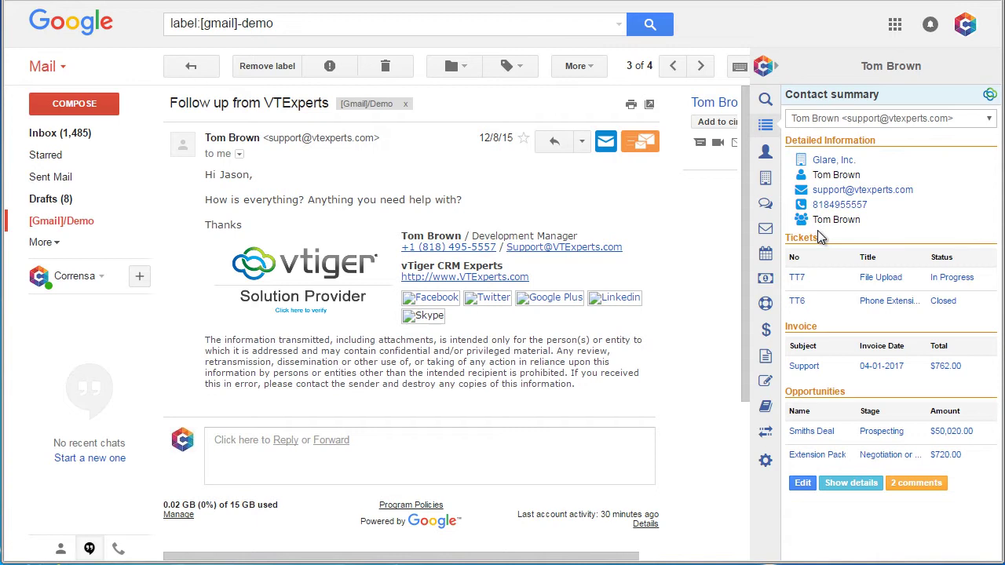
left_click(767, 254)
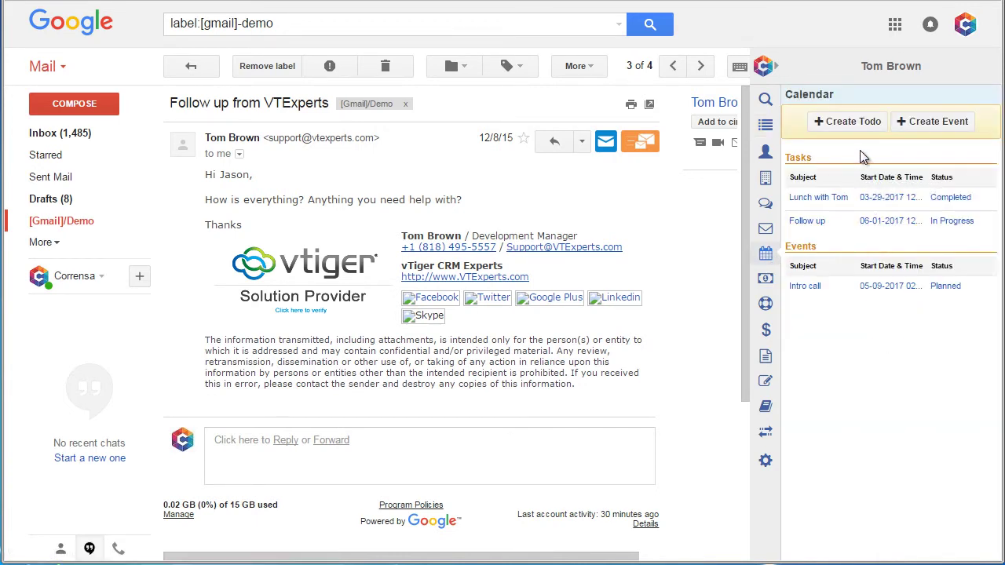
- Change the sales stage of the contact's Smiths Deal opportunity to Perception Analysis and save the update
left_click(766, 279)
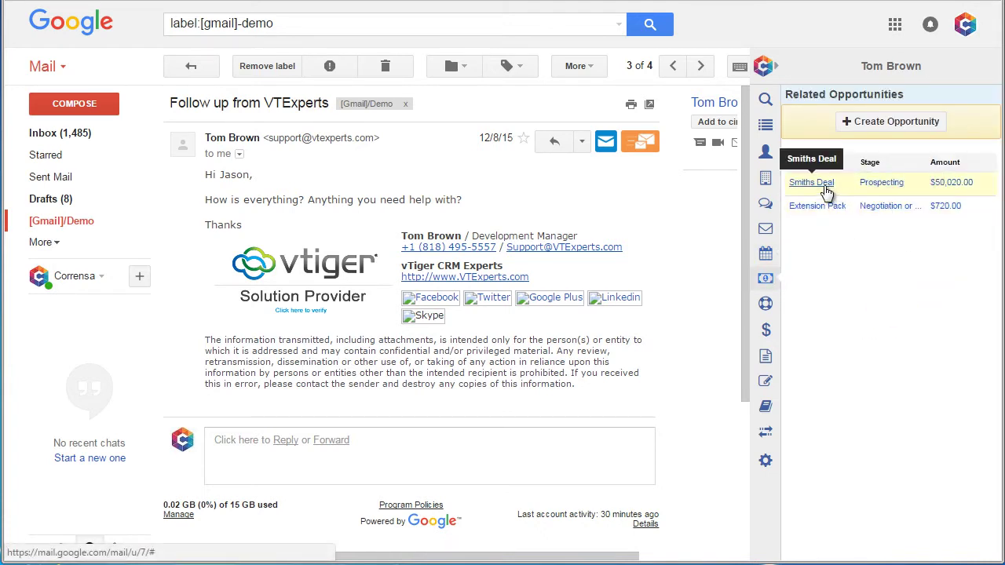
left_click(811, 182)
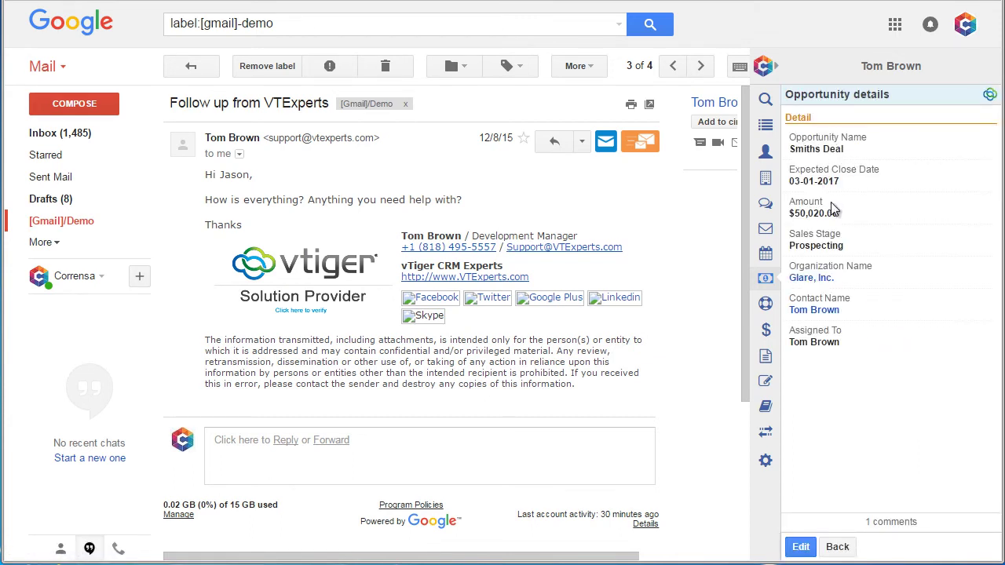
left_click(806, 552)
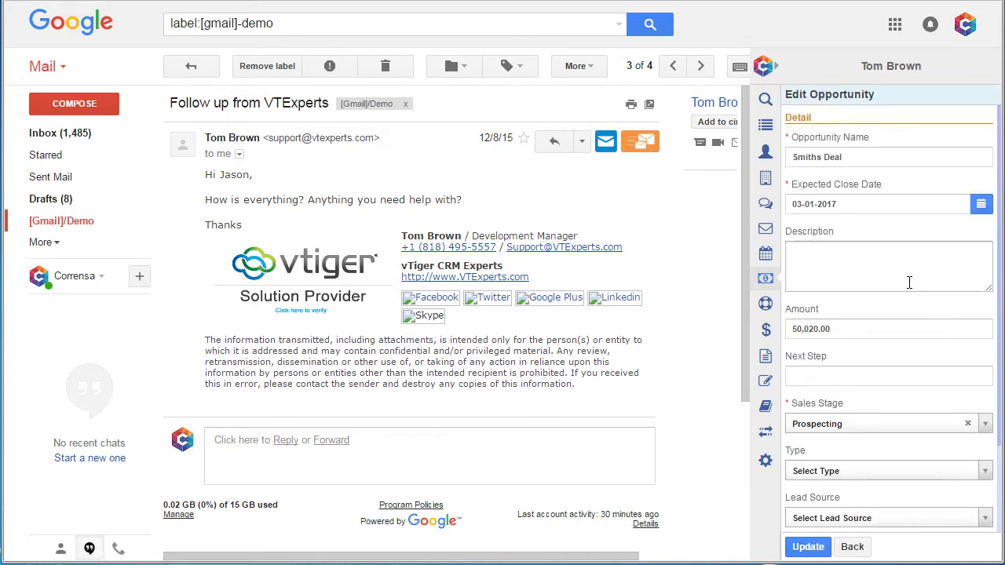
left_click(875, 332)
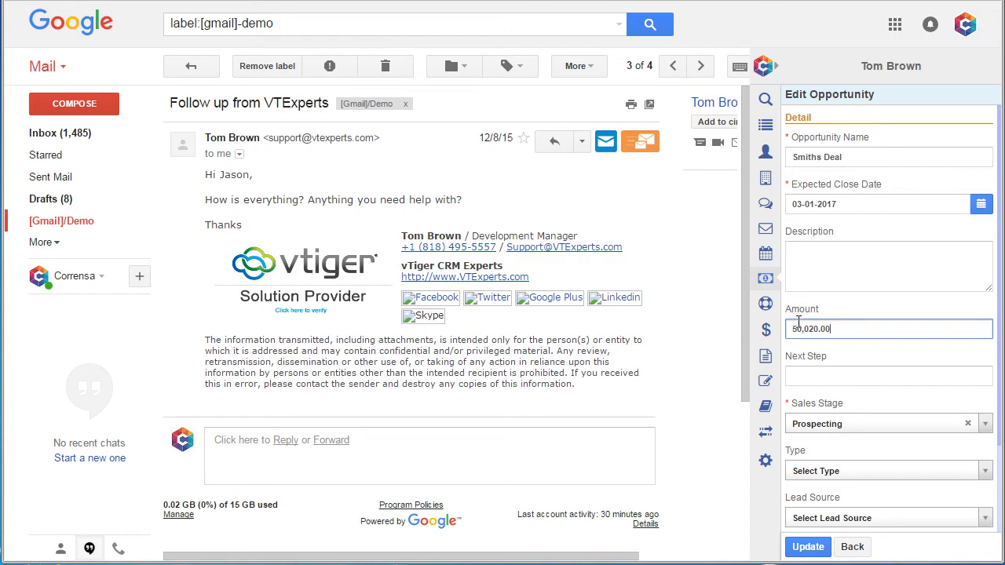
left_click(872, 423)
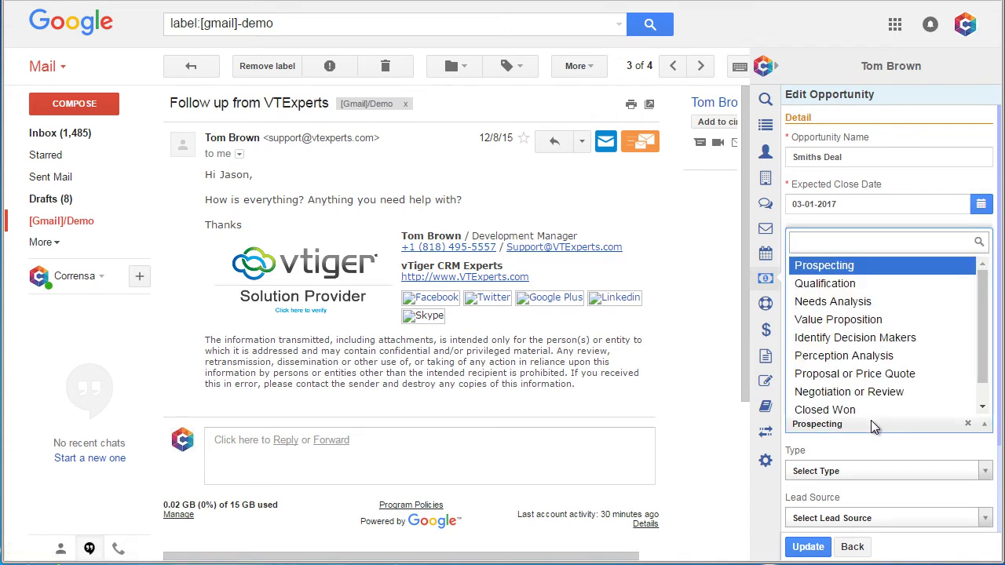
left_click(884, 355)
left_click(809, 547)
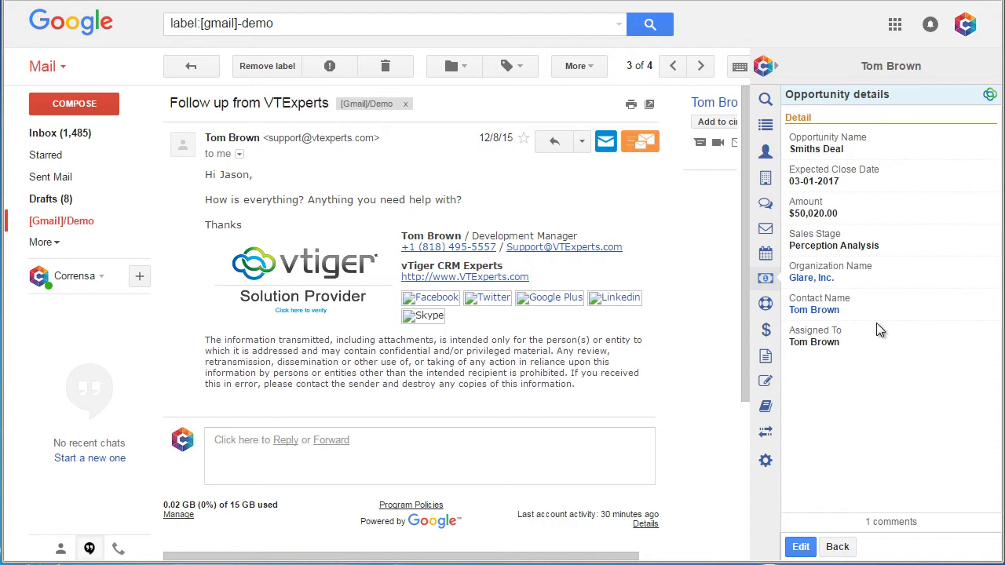
- Post the comment "Update sales stage" on the opportunity and collapse its comments
left_click(892, 521)
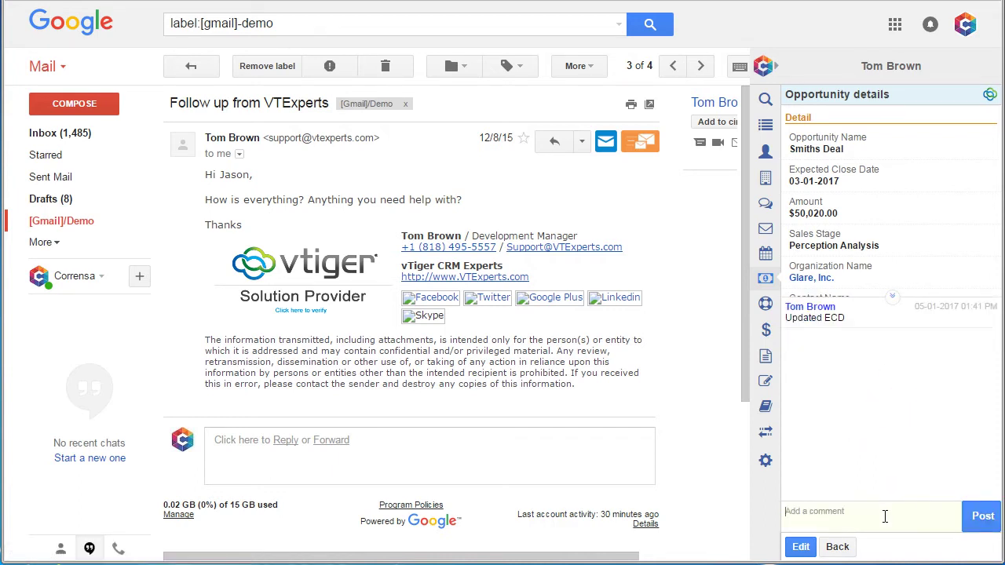
type("Update sales stage")
left_click(982, 515)
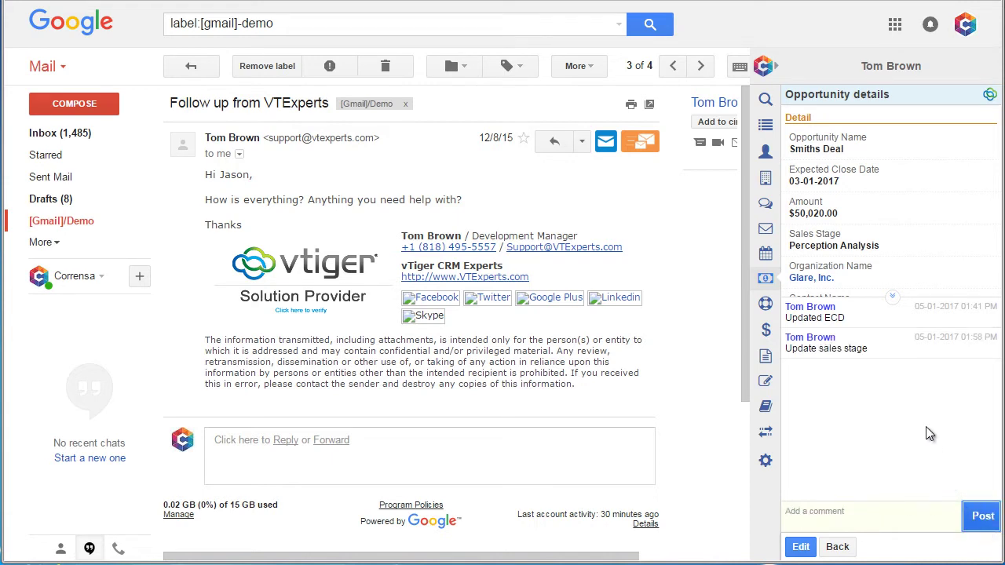
left_click(905, 296)
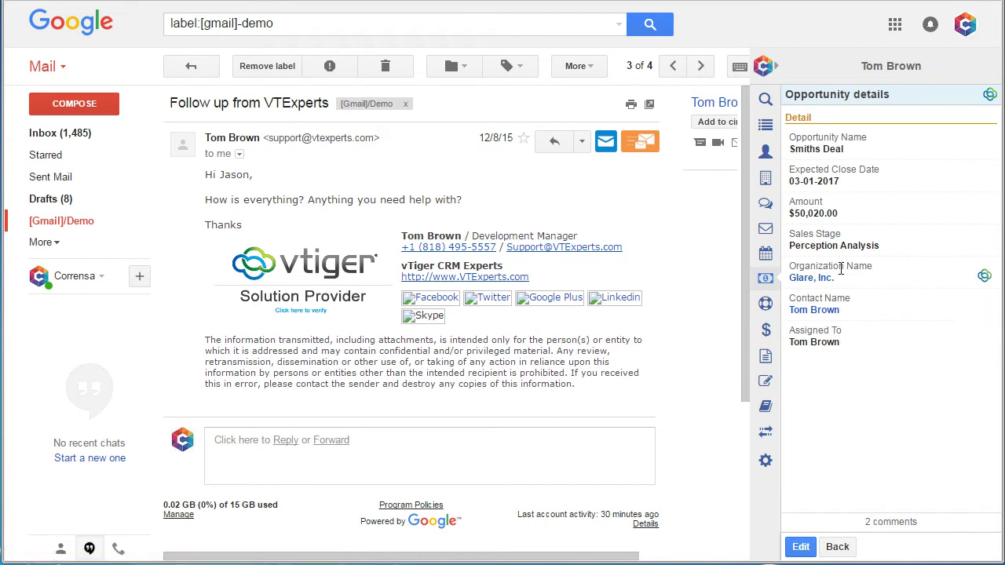
- Review the contact's related tickets, the details of ticket TT7, and the related invoices and quotes
left_click(765, 304)
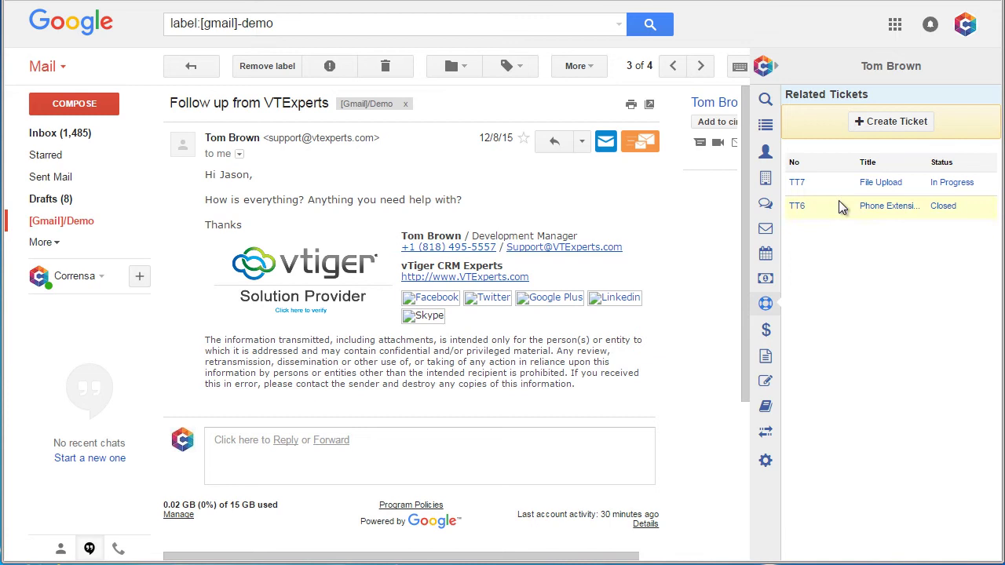
left_click(806, 182)
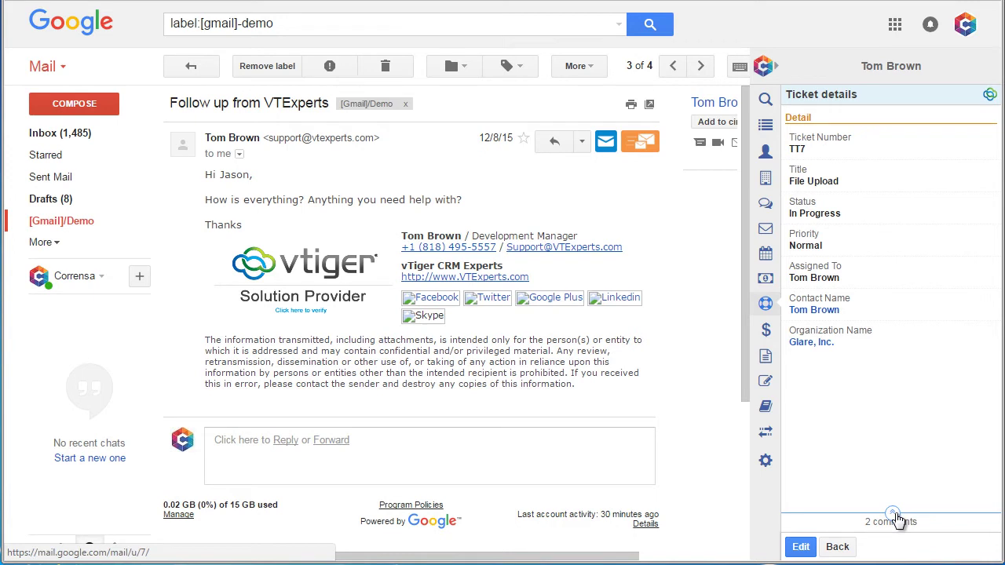
left_click(777, 336)
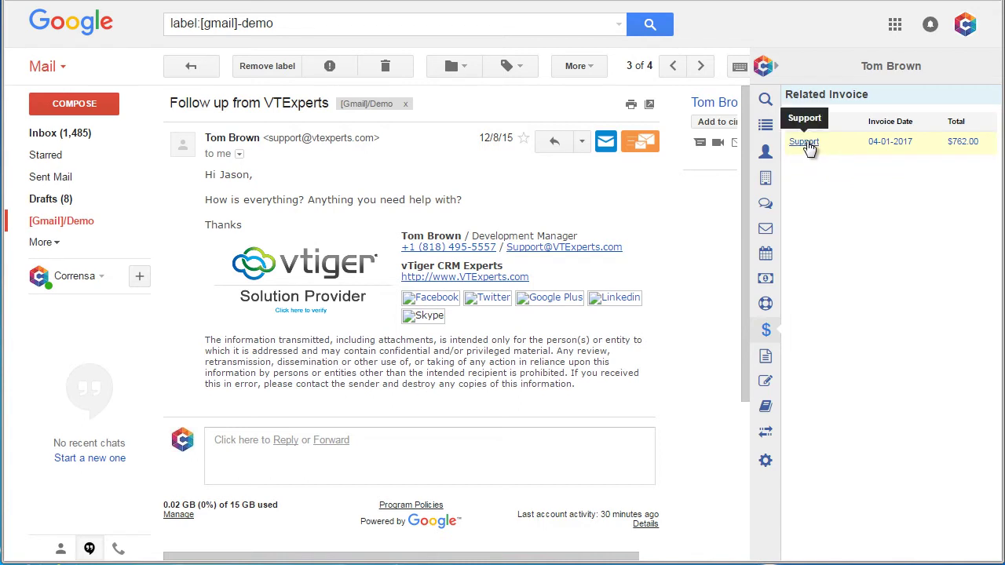
left_click(773, 359)
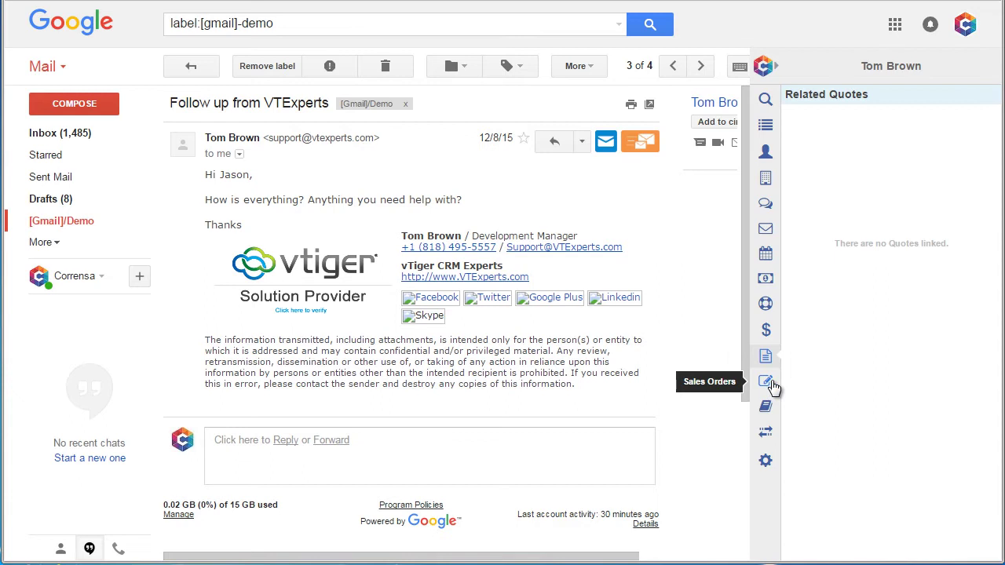
- Create a related document titled "PB" for the contact from the file PB.pub, and review the contact's update history
left_click(774, 415)
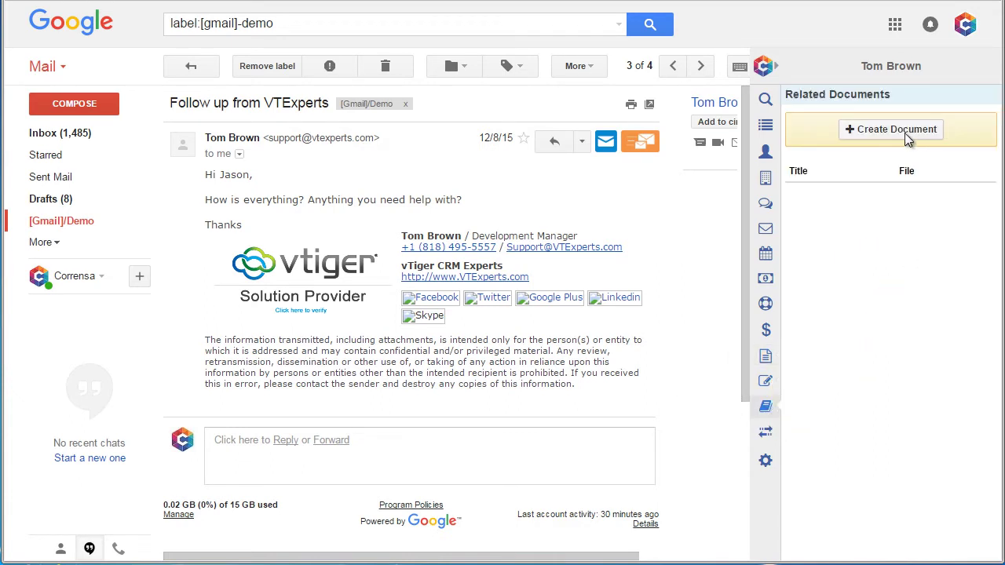
left_click(905, 133)
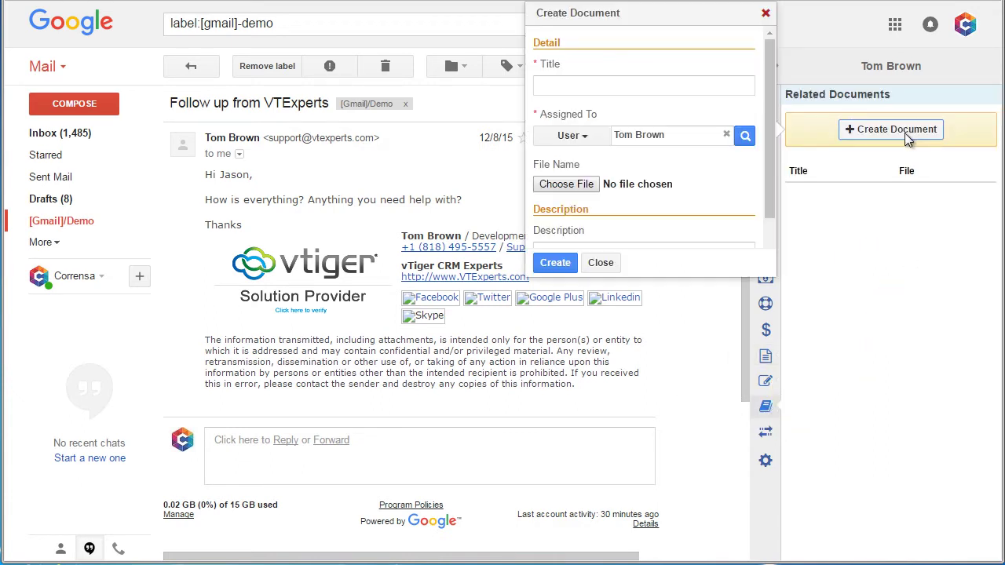
left_click(580, 186)
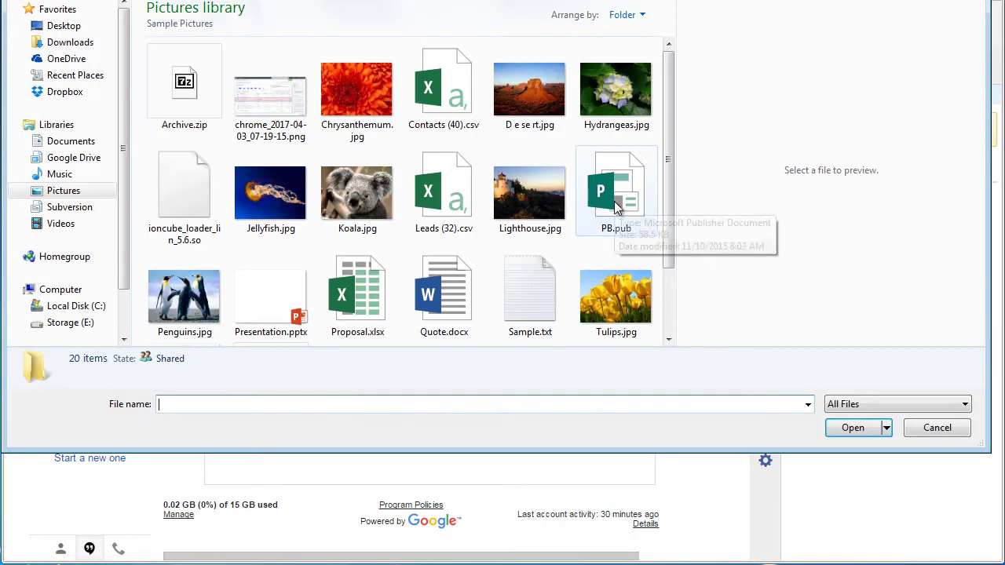
left_click(616, 193)
left_click(861, 430)
left_click(589, 83)
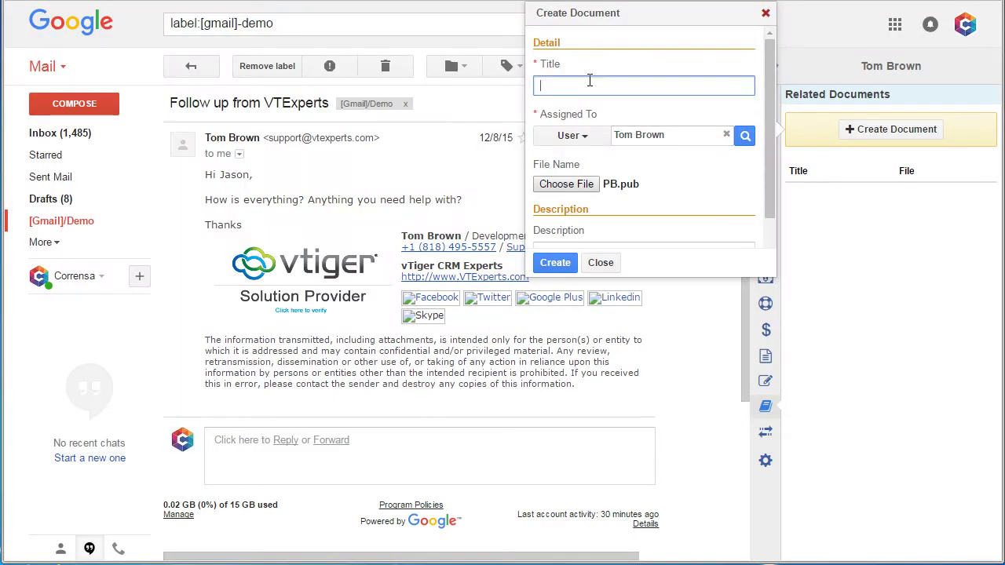
left_click(567, 265)
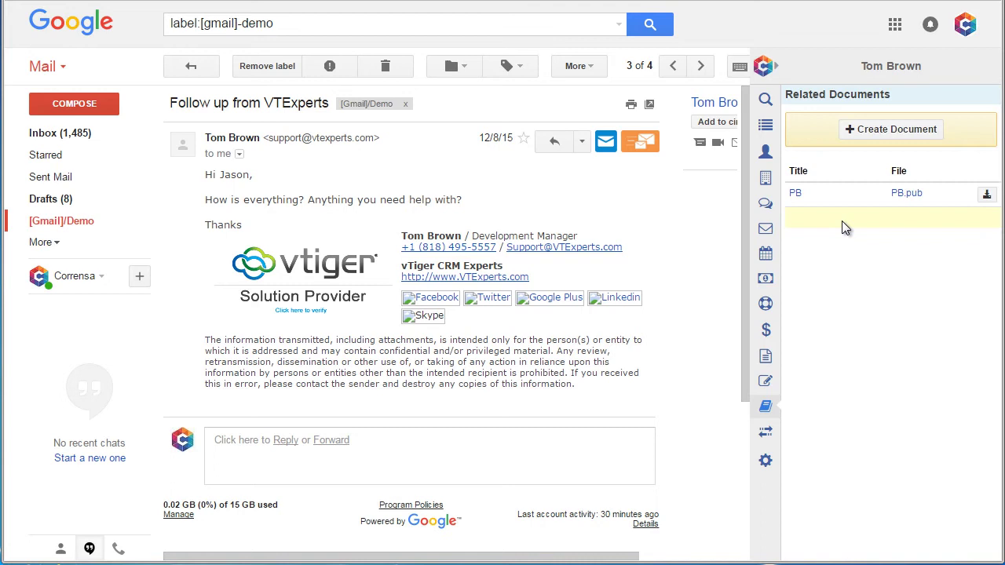
left_click(768, 434)
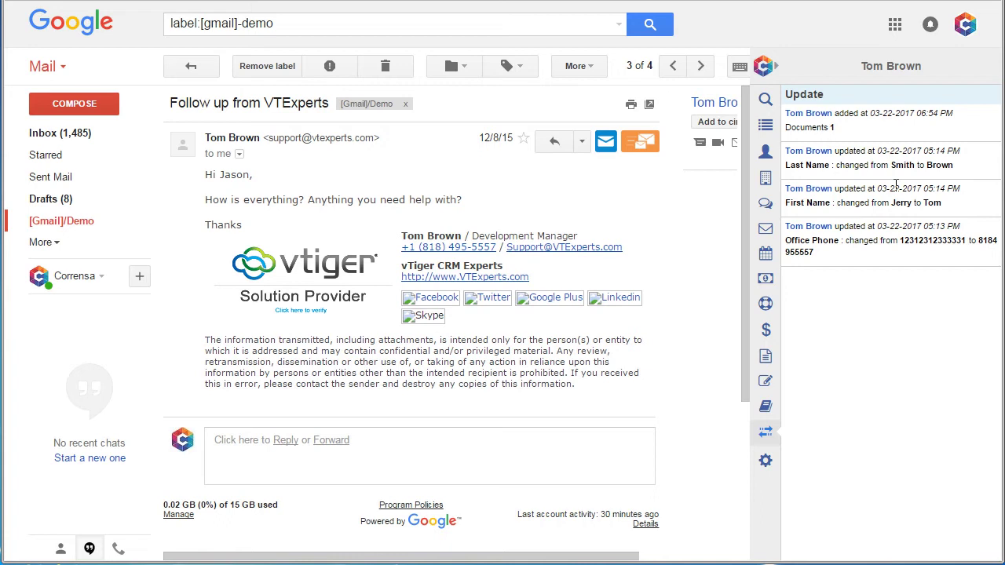
- Insert the "Follow up from VTExperts" email into vTiger and review its record among the contact's related emails
left_click(765, 229)
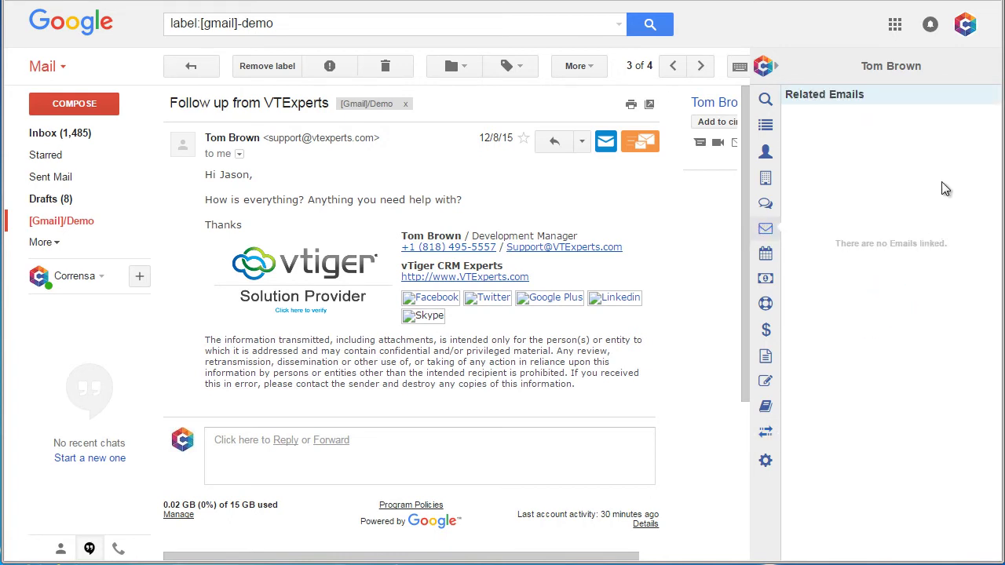
left_click(607, 148)
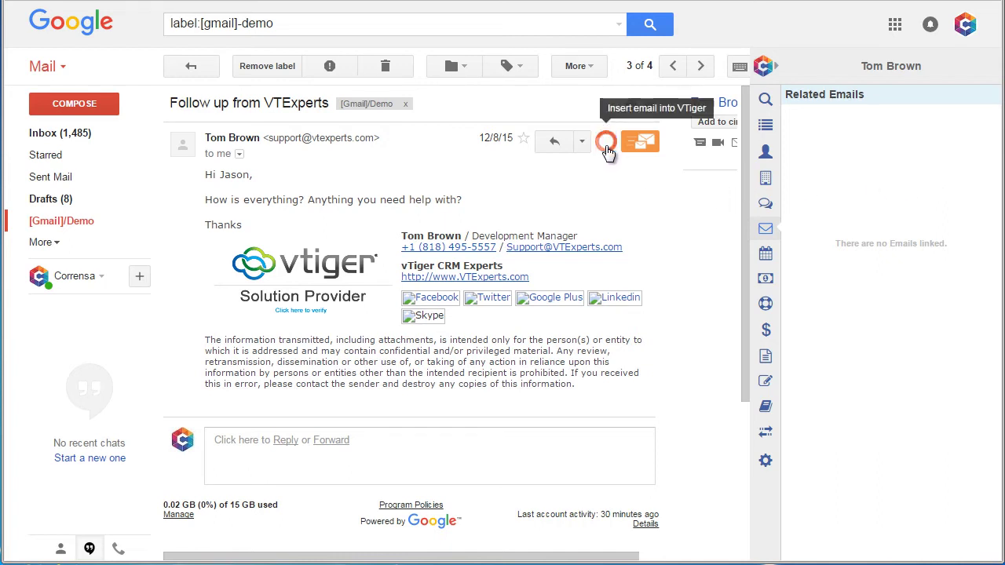
left_click(767, 229)
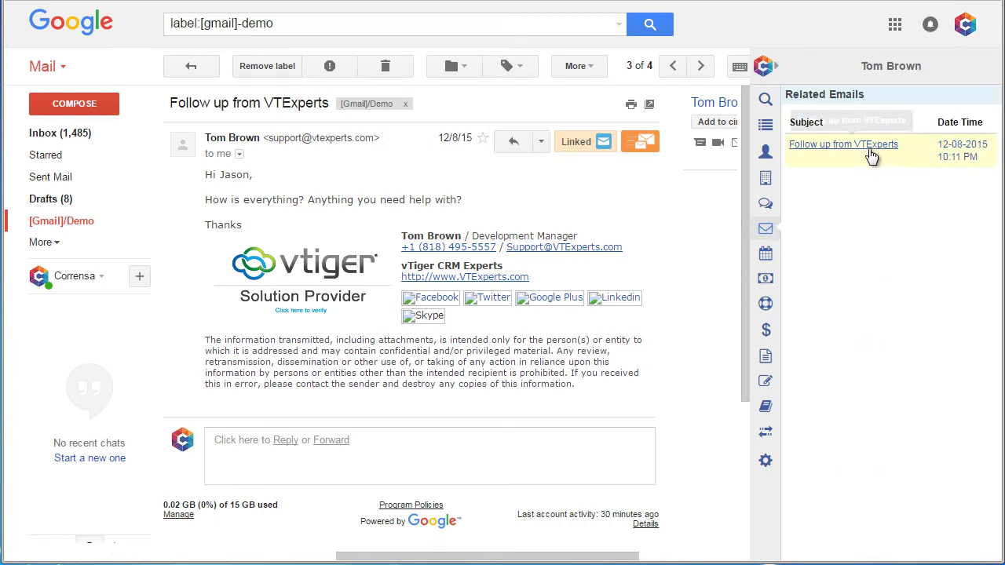
left_click(872, 156)
left_click_drag(769, 108, 771, 42)
left_click(766, 24)
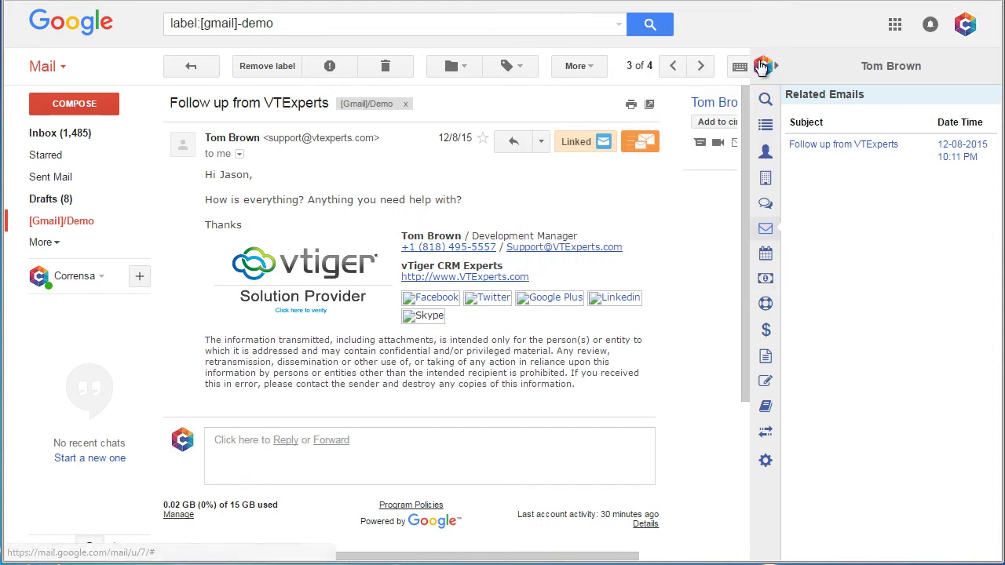
- Open the "Requested files" email and start adding it with its attachments to vTiger
left_click(206, 68)
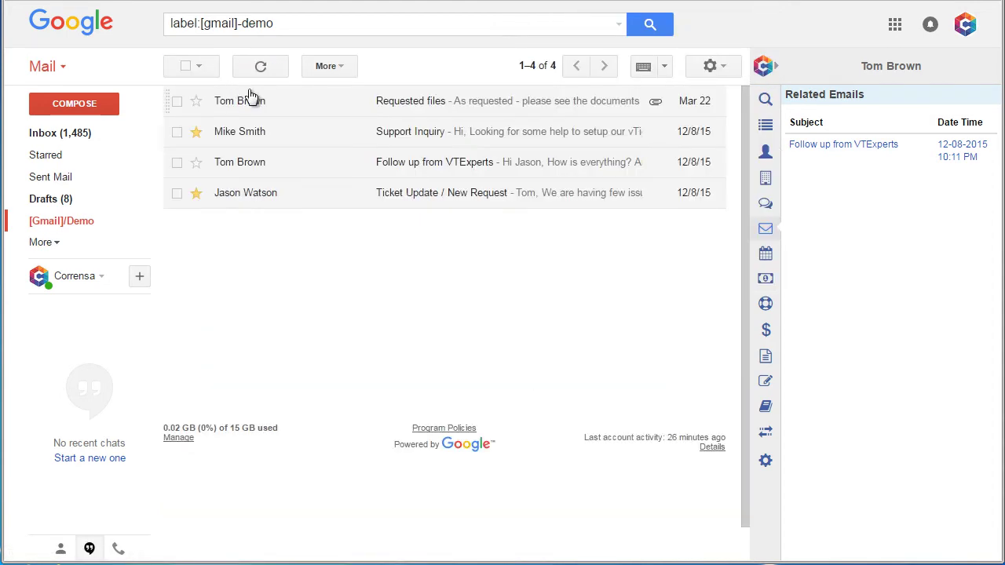
left_click(384, 105)
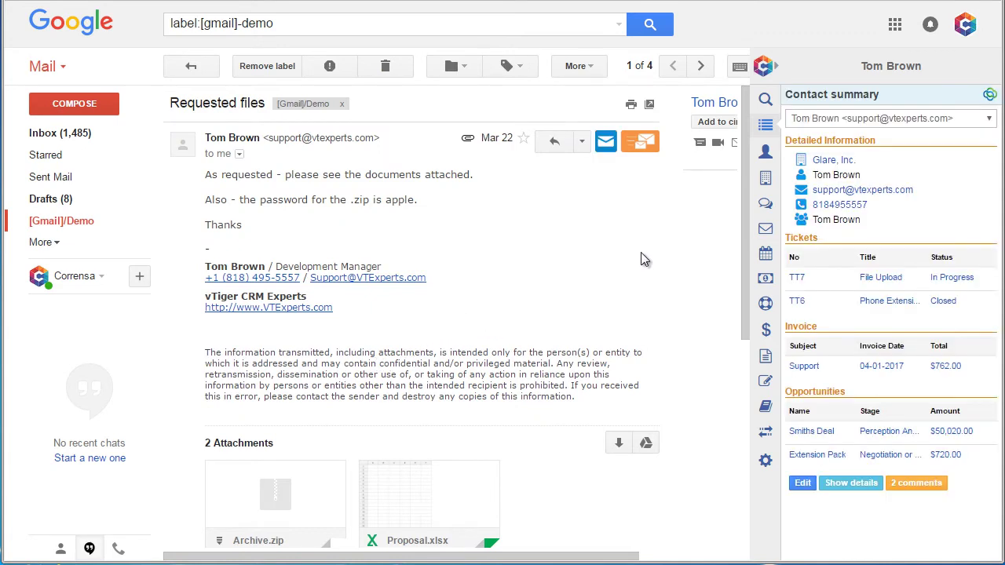
left_click(645, 146)
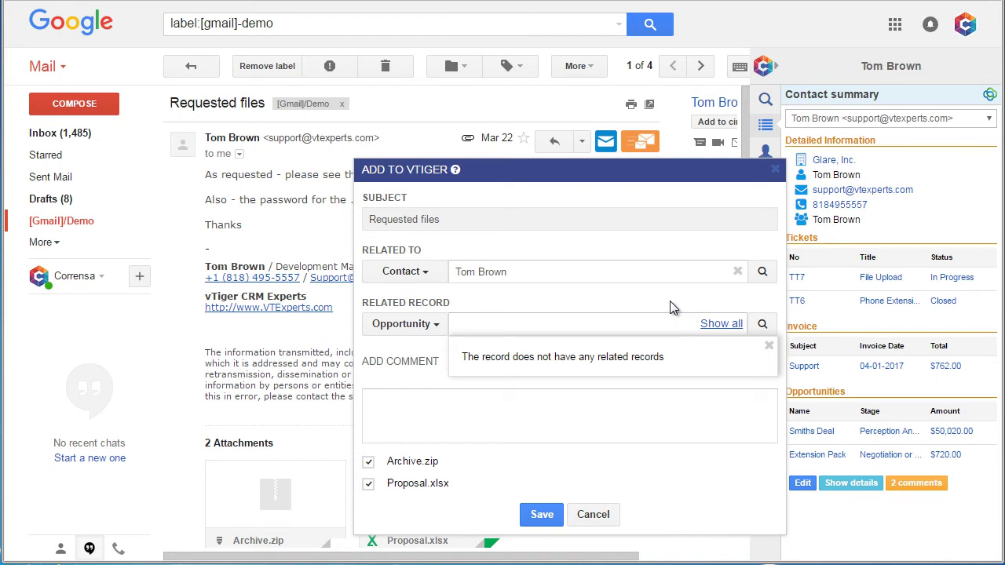
- Review the record types the email can relate to and the contact's opportunities available for linking
left_click(417, 276)
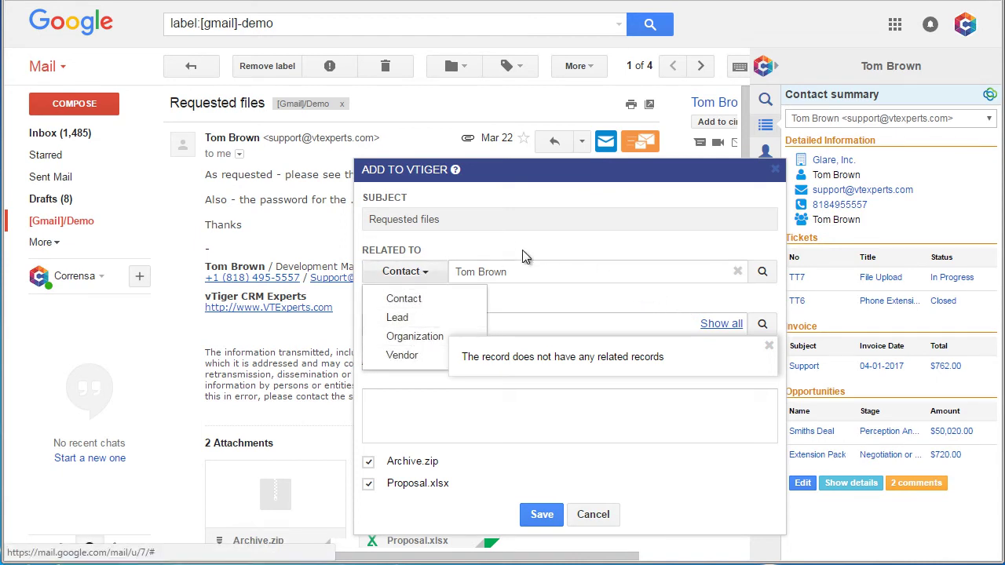
left_click(770, 346)
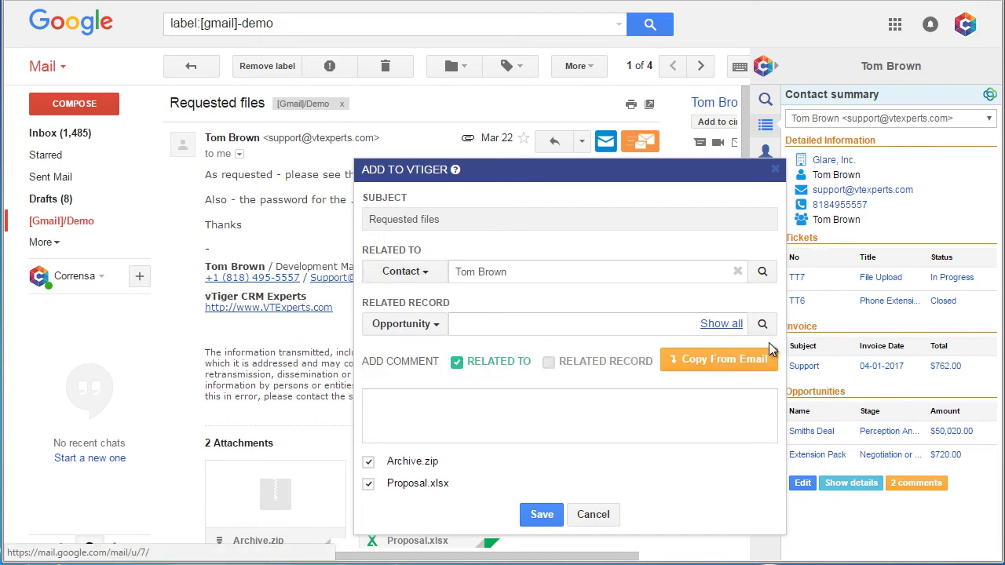
left_click(721, 323)
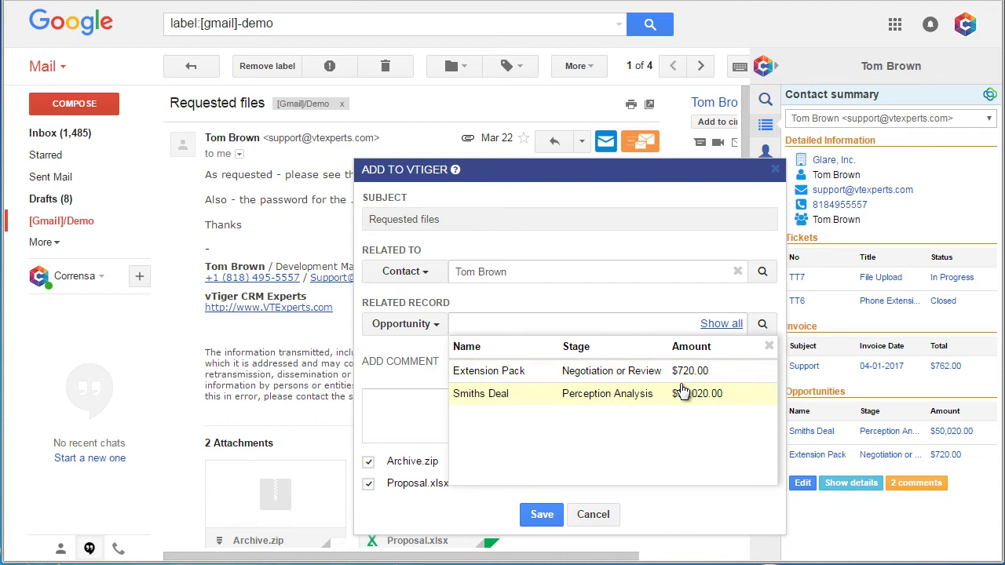
left_click(769, 346)
- Set the related record type to Ticket and choose the contact's File Upload ticket TT7
left_click(434, 325)
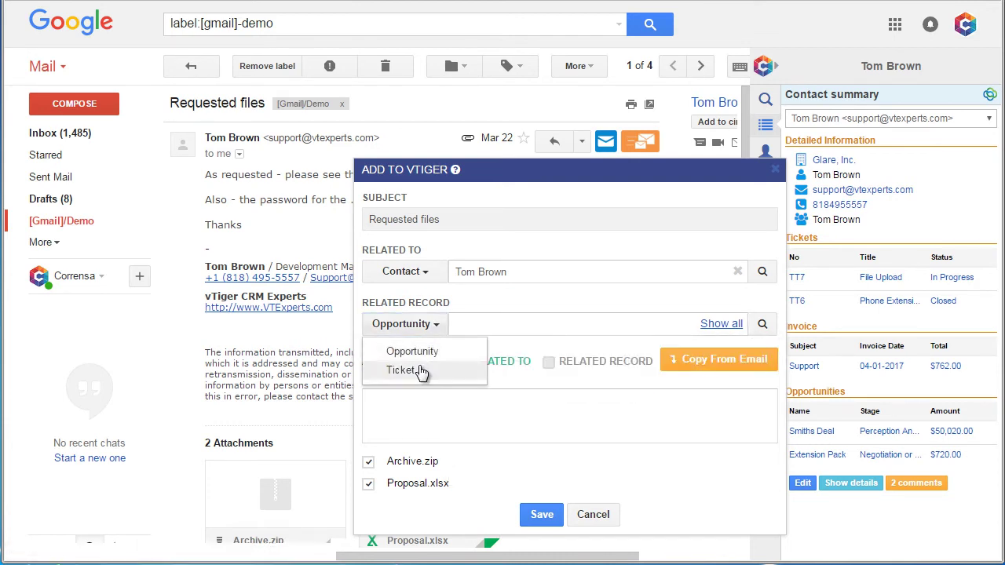
left_click(397, 368)
left_click(722, 325)
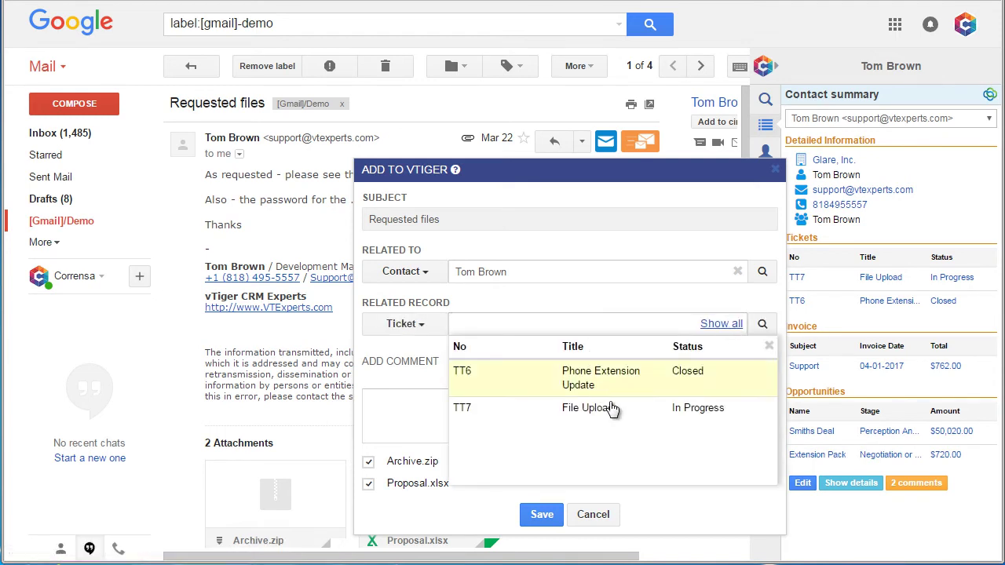
left_click(587, 414)
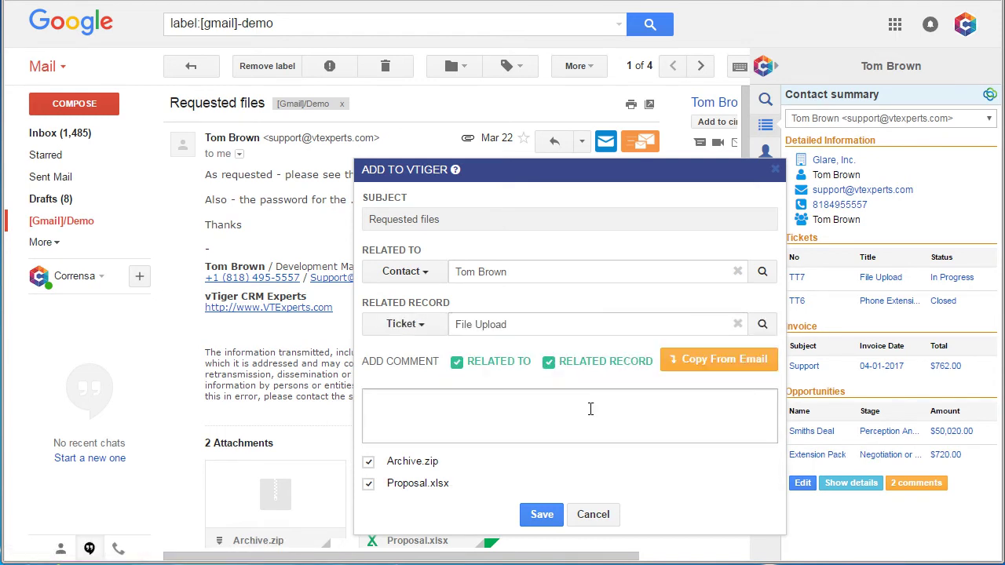
- Copy the email's text into the comment and save the email to vTiger with Archive.zip and Proposal.xlsx selected
left_click(583, 409)
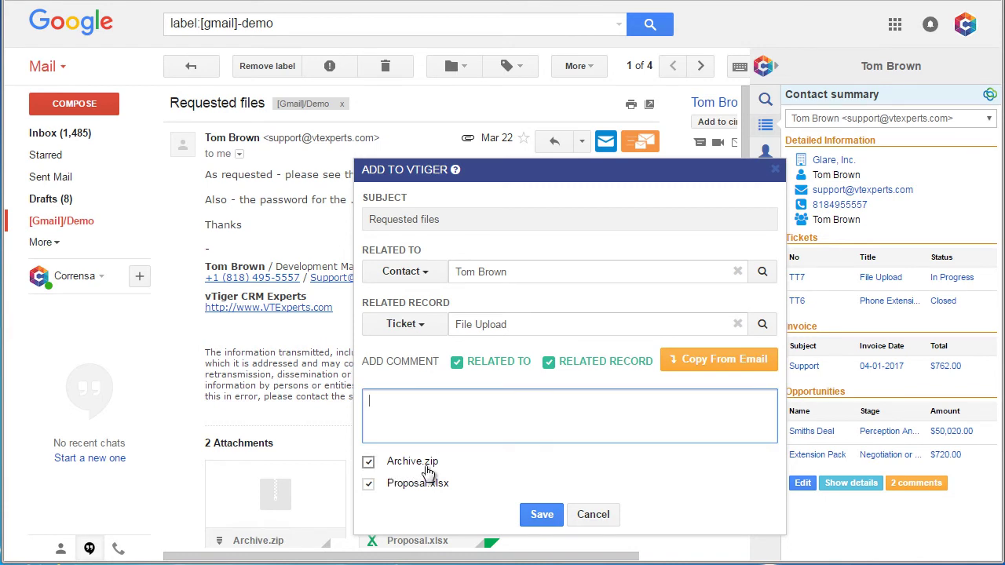
mouse_move(283, 475)
left_click(371, 491)
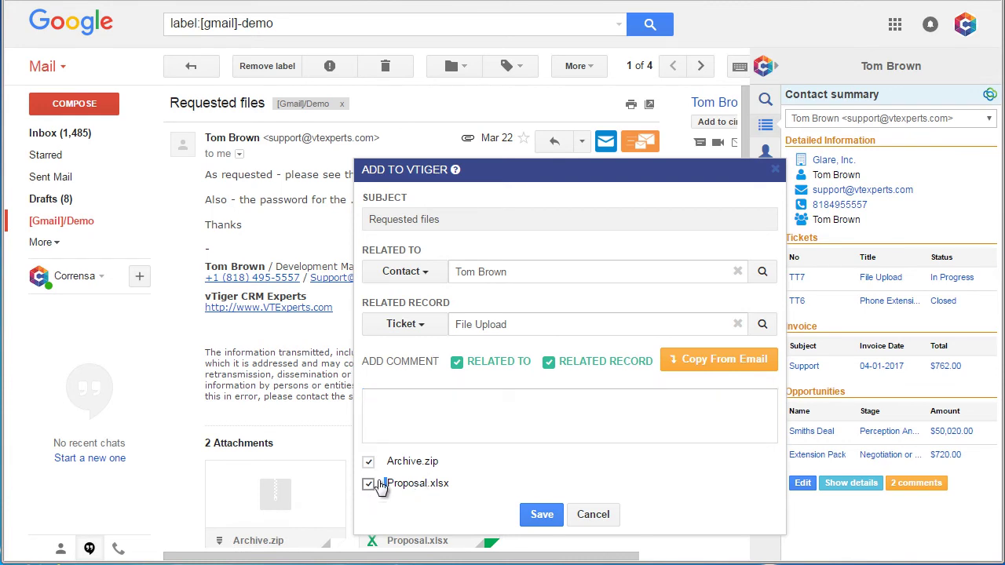
left_click(546, 409)
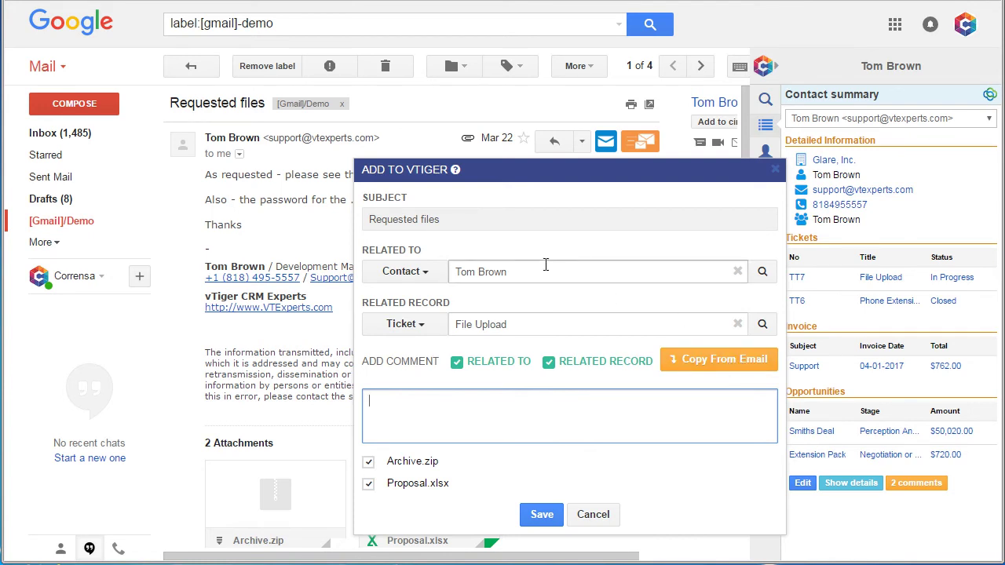
left_click(716, 359)
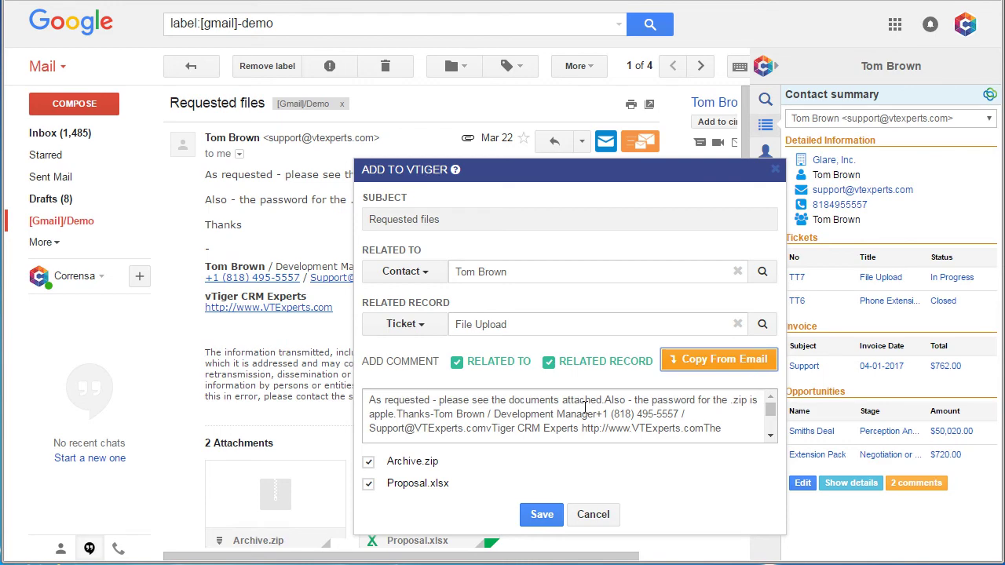
left_click(541, 515)
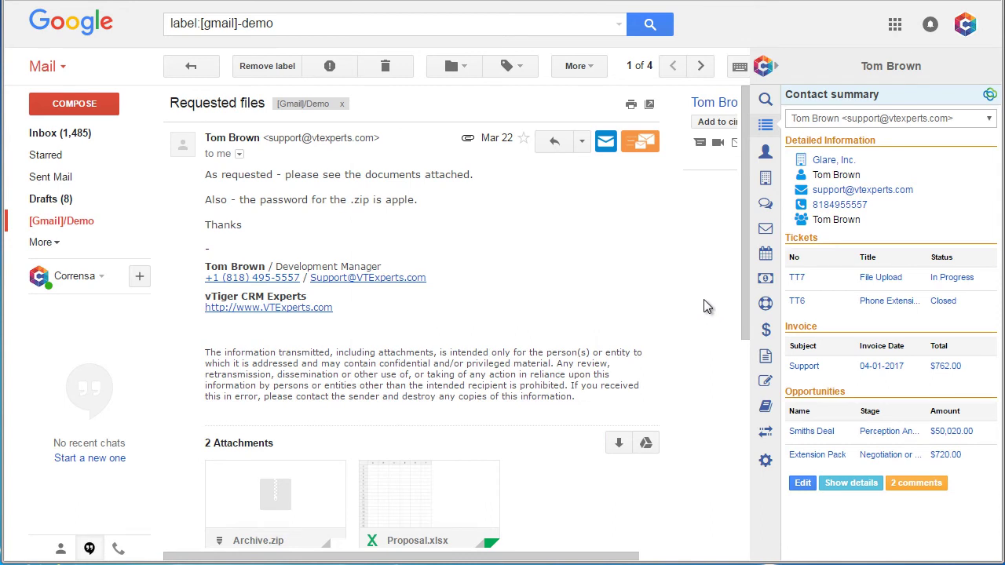
- Review the comments on ticket TT7 and the contact's related documents and emails
left_click(766, 304)
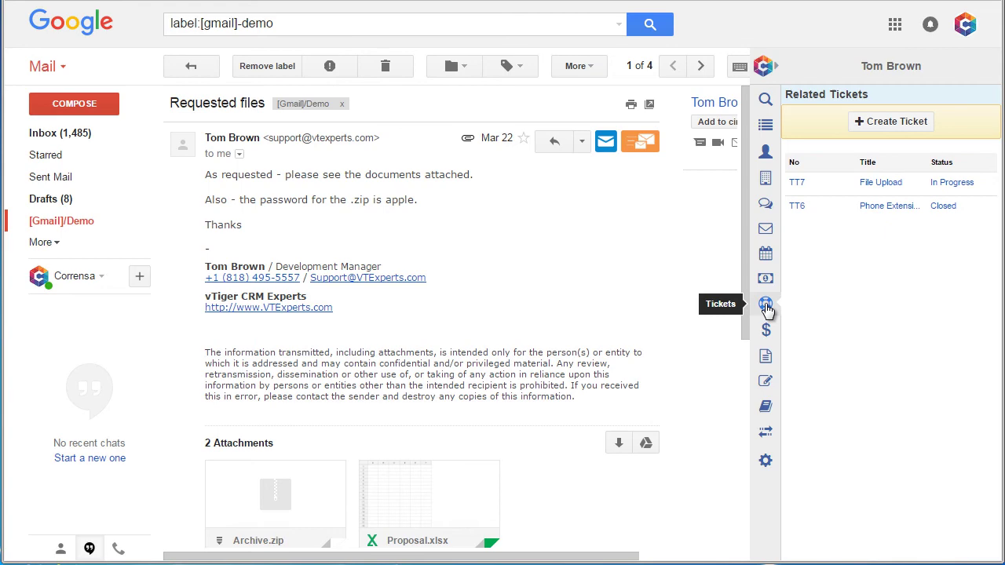
left_click(797, 184)
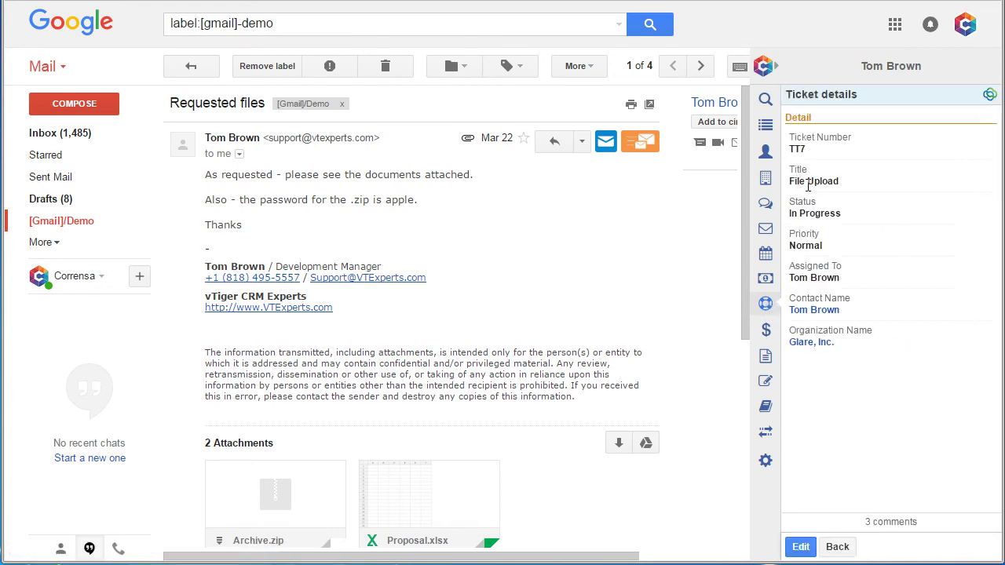
left_click(891, 521)
scroll(895, 413, "down", 3)
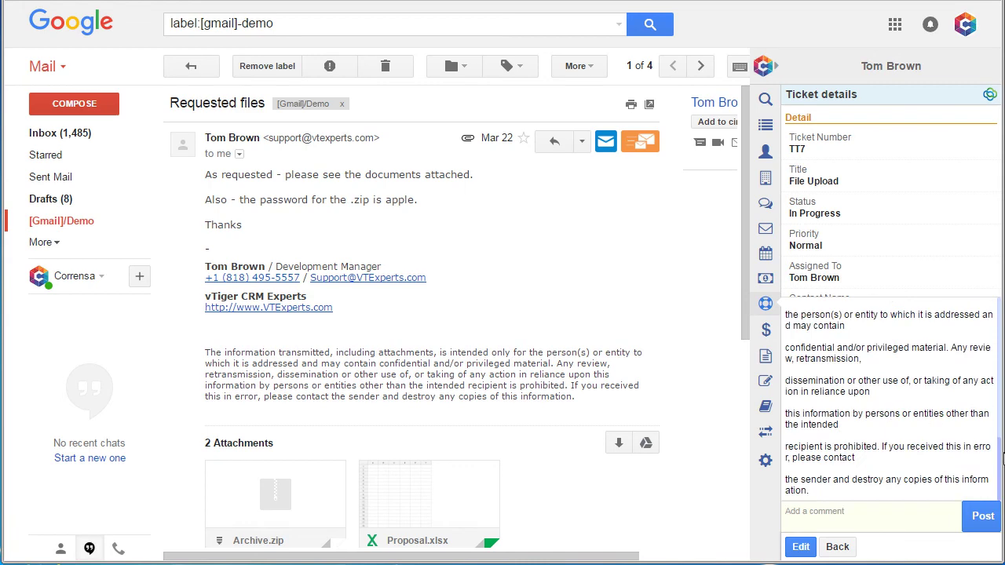
left_click_drag(1002, 459, 996, 314)
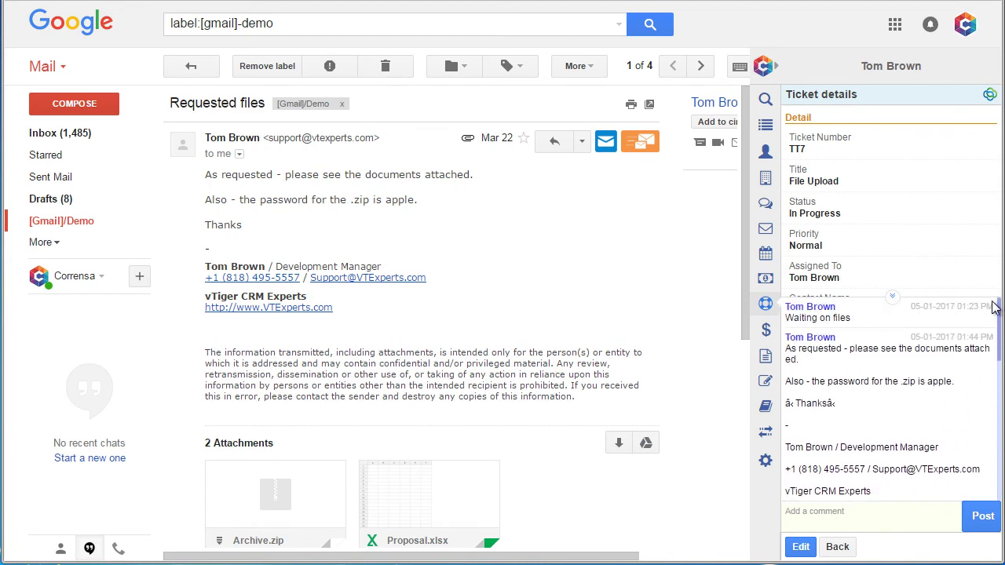
left_click(891, 300)
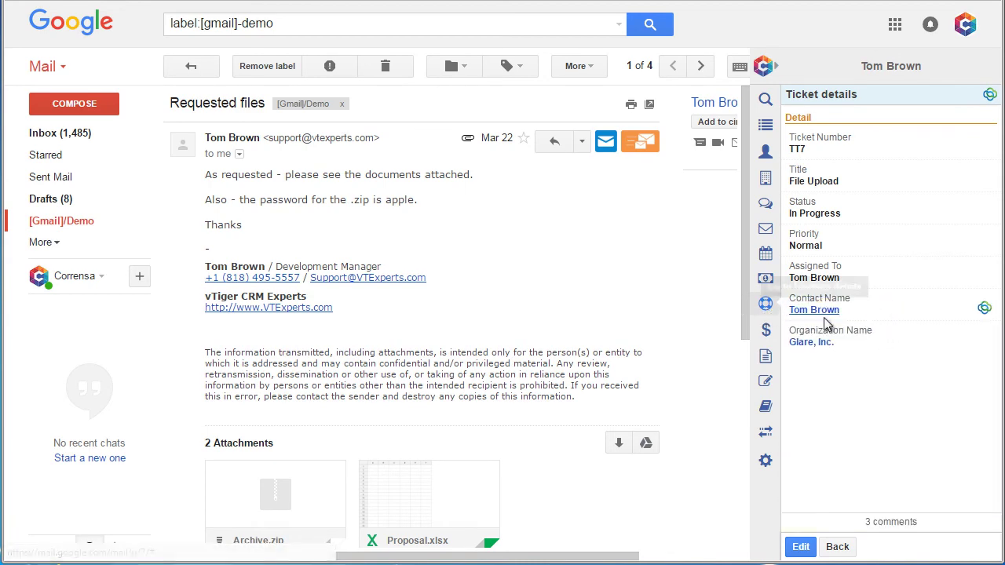
left_click(767, 408)
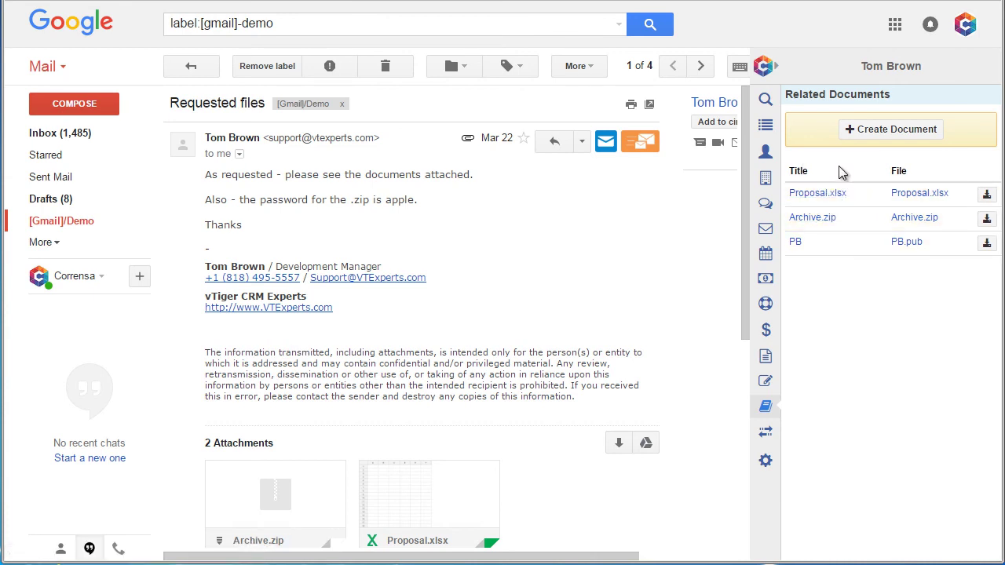
left_click(766, 231)
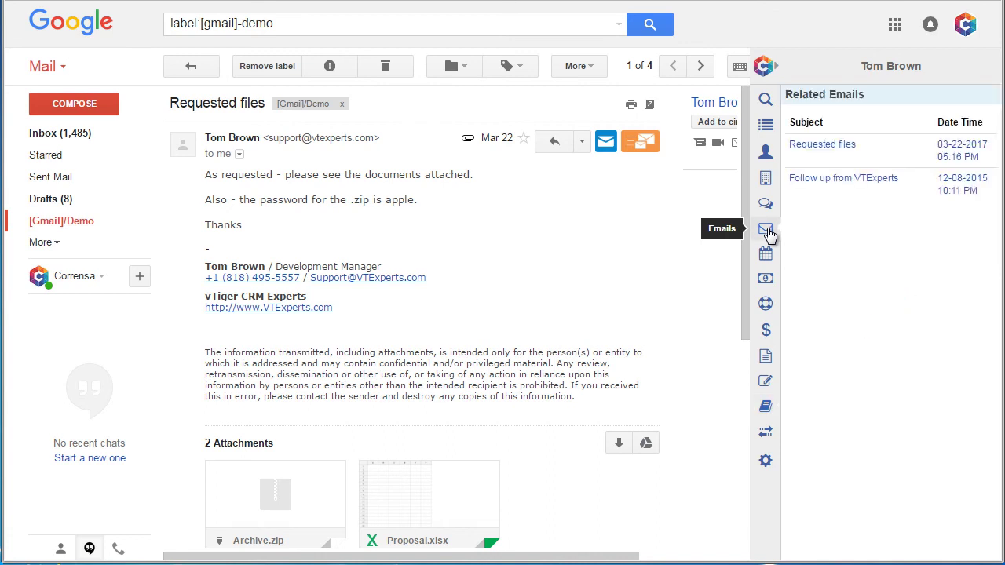
- Search all CRM modules by a person's first name and open the details of the matching lead at T3m invest a/s
left_click(770, 101)
left_click(815, 119)
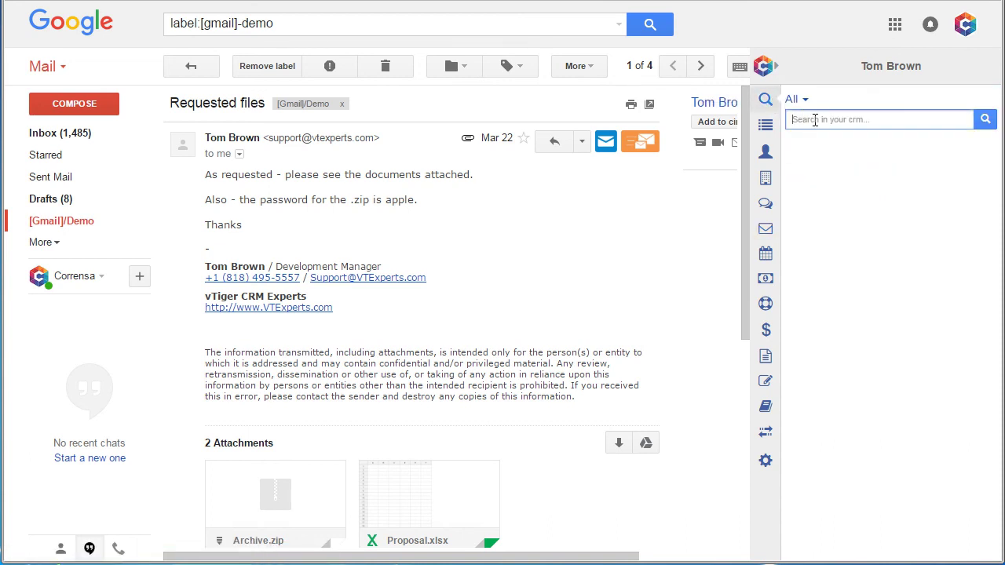
type("j")
left_click(985, 118)
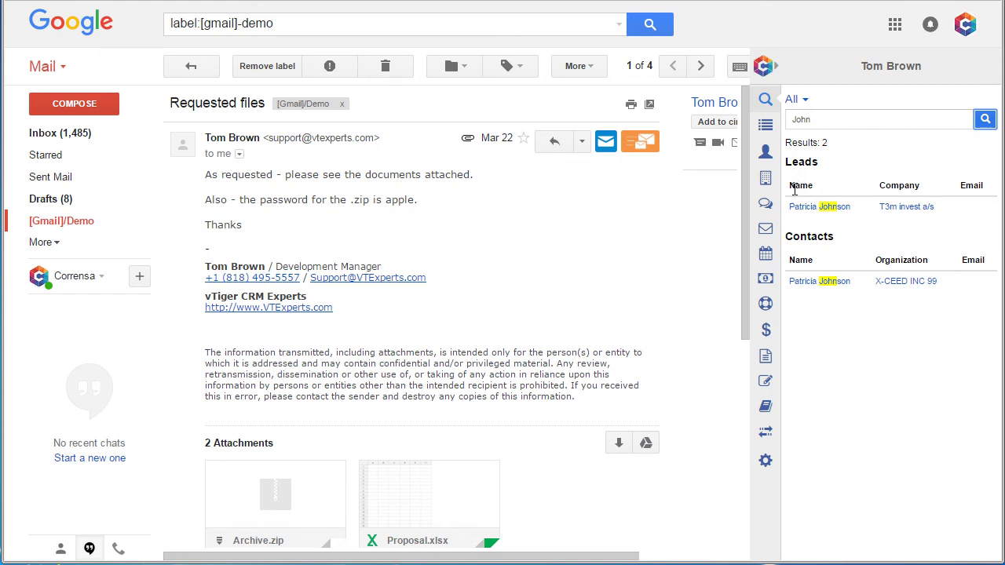
left_click(819, 206)
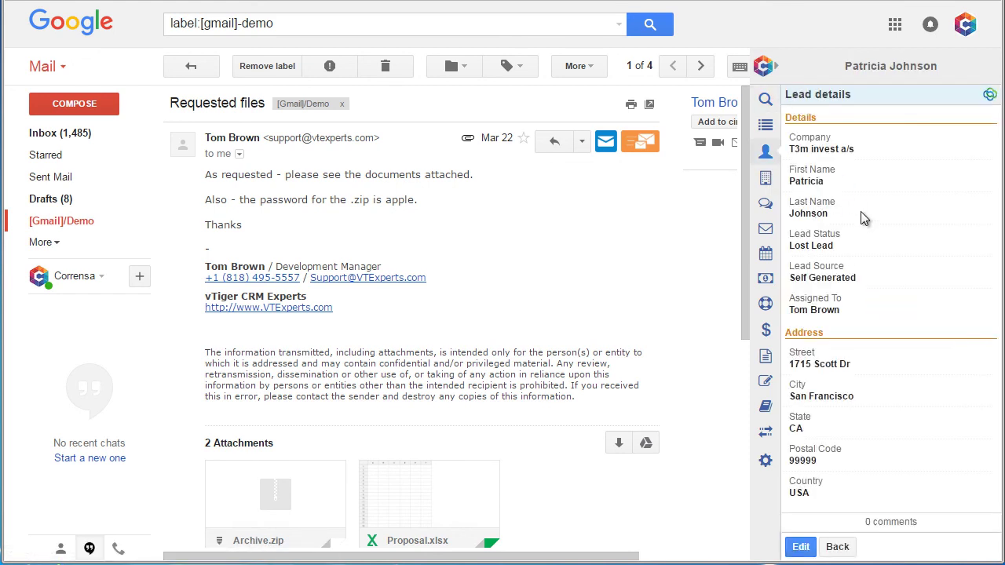